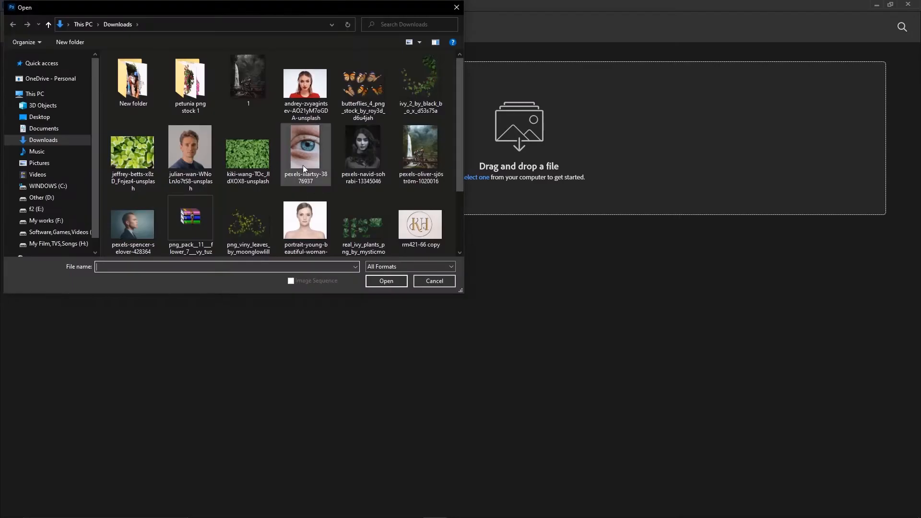
- Open the portrait photo of the woman in the white lace top from the Downloads folder
scroll(307, 226, down, 1)
scroll(225, 215, down, 2)
click(189, 212)
click(384, 281)
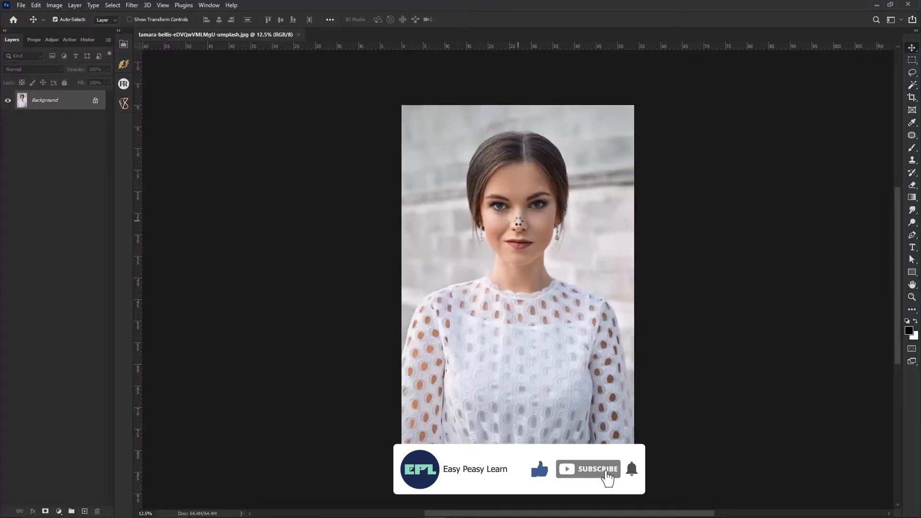
- Crop the photo's lower part away so the frame ends just below the woman's shoulders, keeping the full width
scroll(519, 223, up, 4)
drag(499, 256, 409, 295)
scroll(408, 295, down, 1)
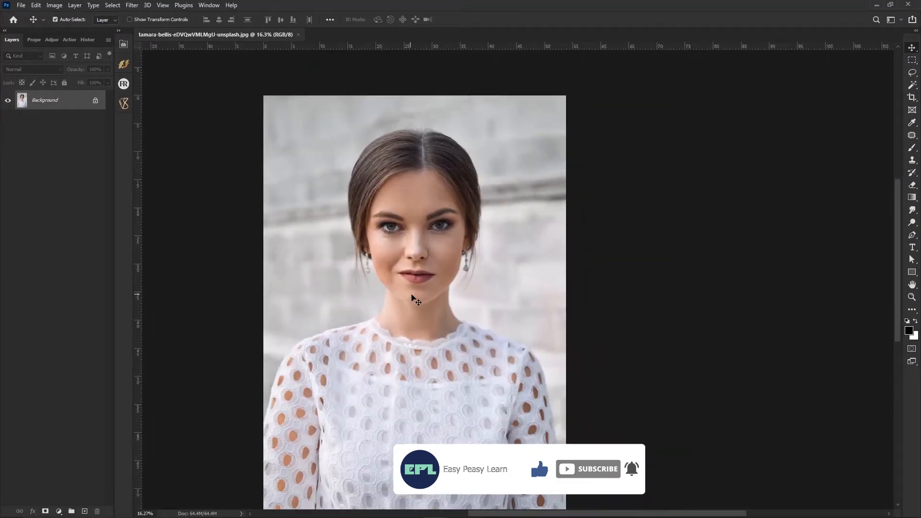
key(ctrl+0)
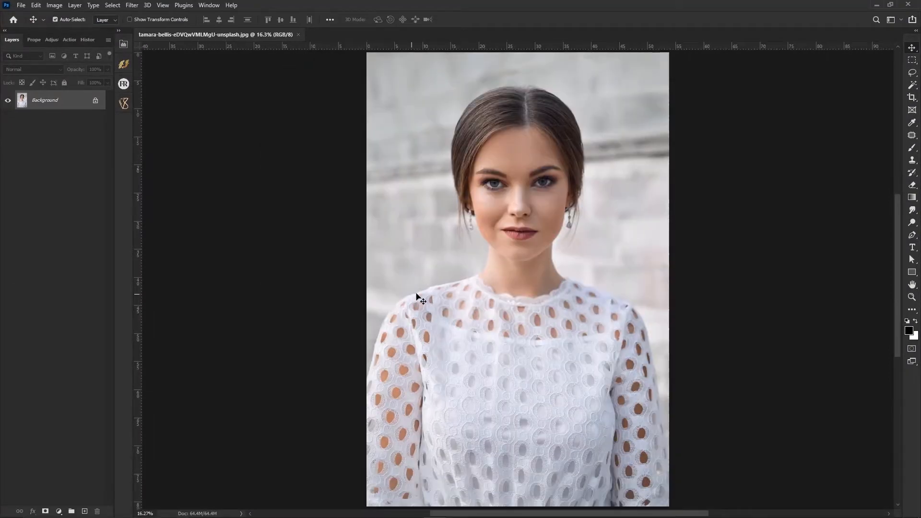
click(914, 98)
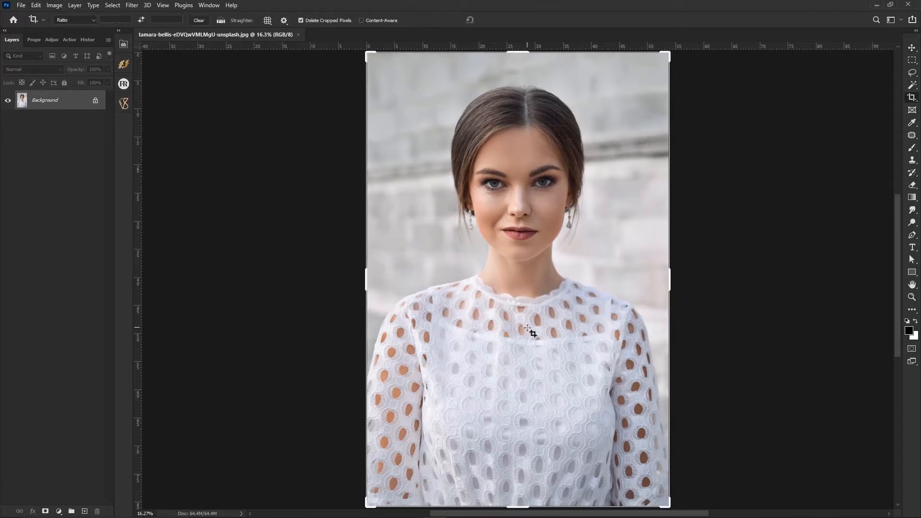
scroll(528, 346, down, 1)
drag(521, 484, 510, 408)
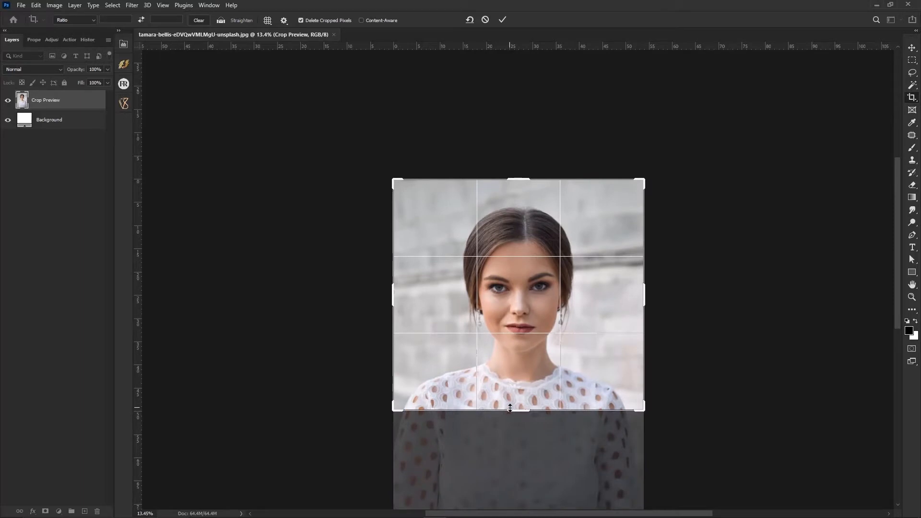
key(Return)
key(ctrl+0)
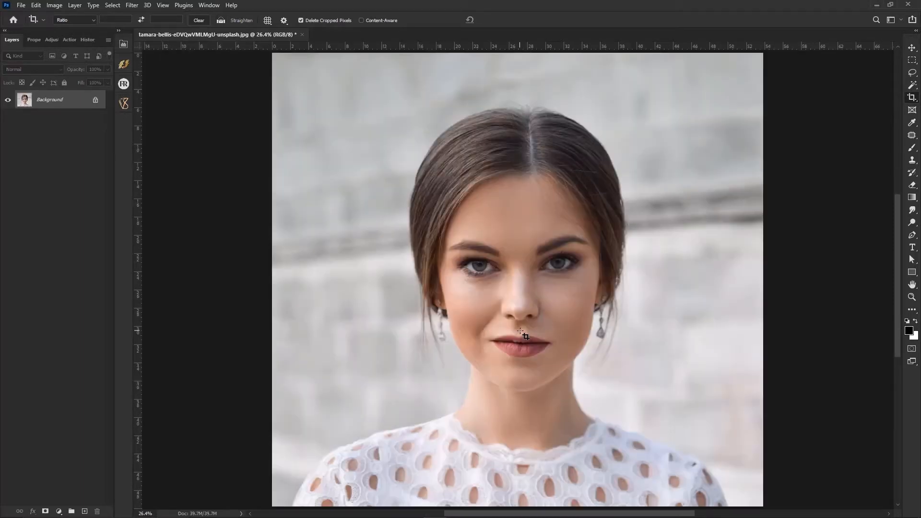
- Duplicate the Background layer as "Background copy"
key(v)
right_click(70, 97)
click(76, 115)
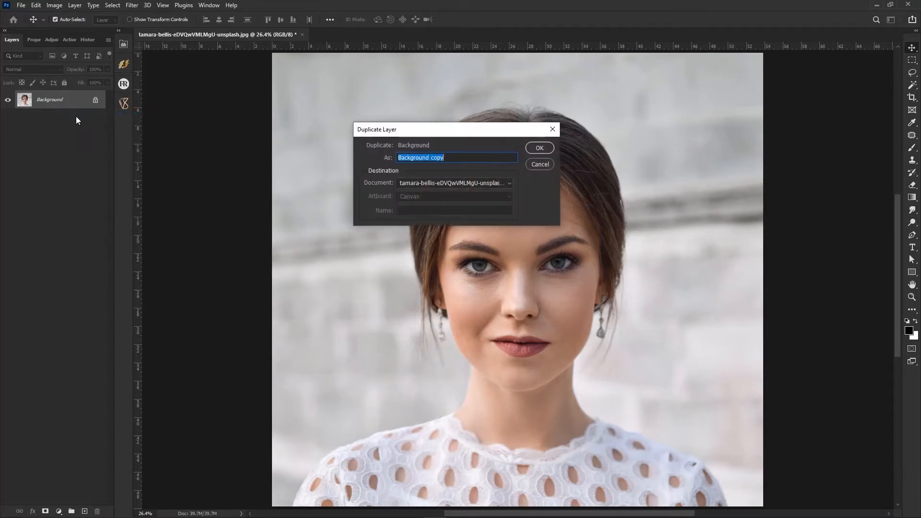
key(Return)
- Mask Background copy to the automatically selected subject and hide the original Background layer
click(120, 6)
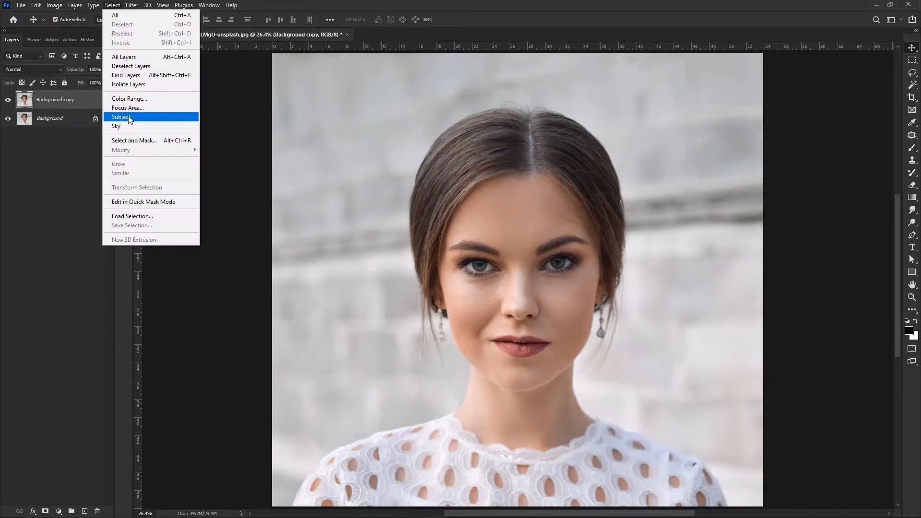
click(128, 118)
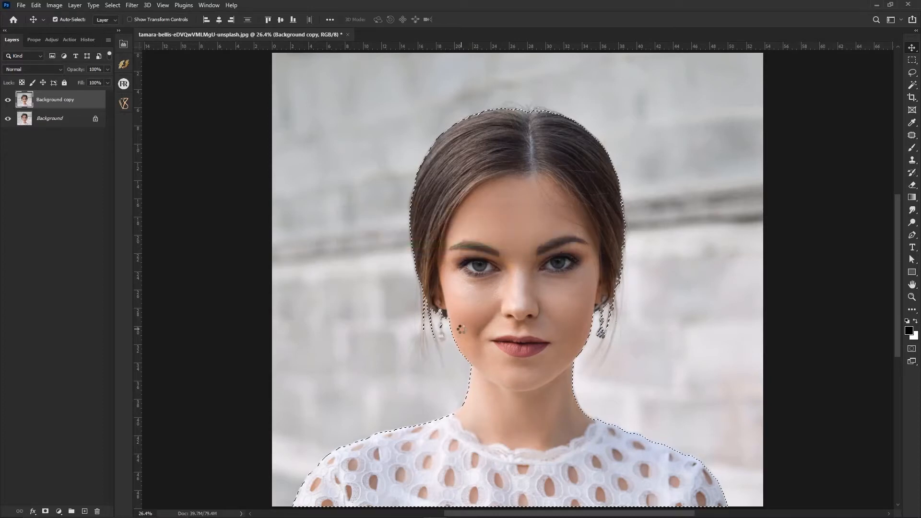
click(45, 512)
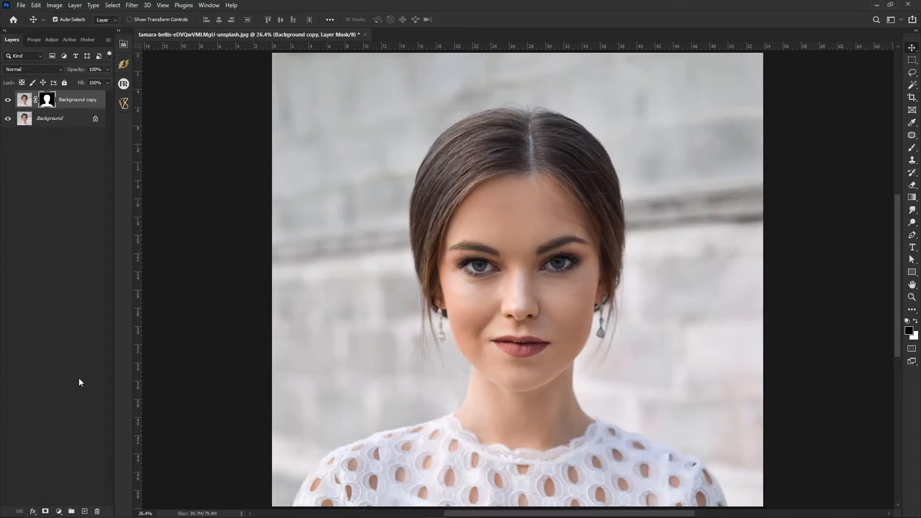
click(7, 120)
click(8, 120)
click(7, 120)
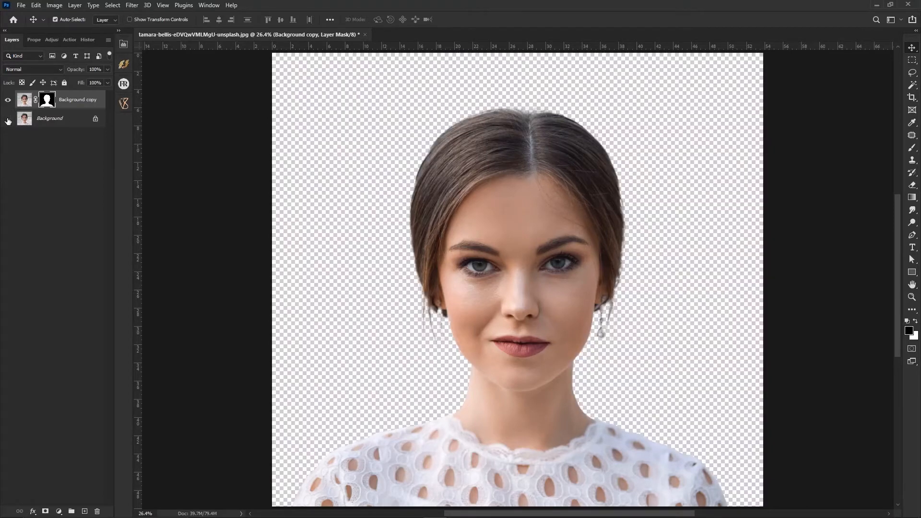
- Duplicate the masked layer as "Background copy 2" and apply the duplicate's layer mask
scroll(489, 321, down, 2)
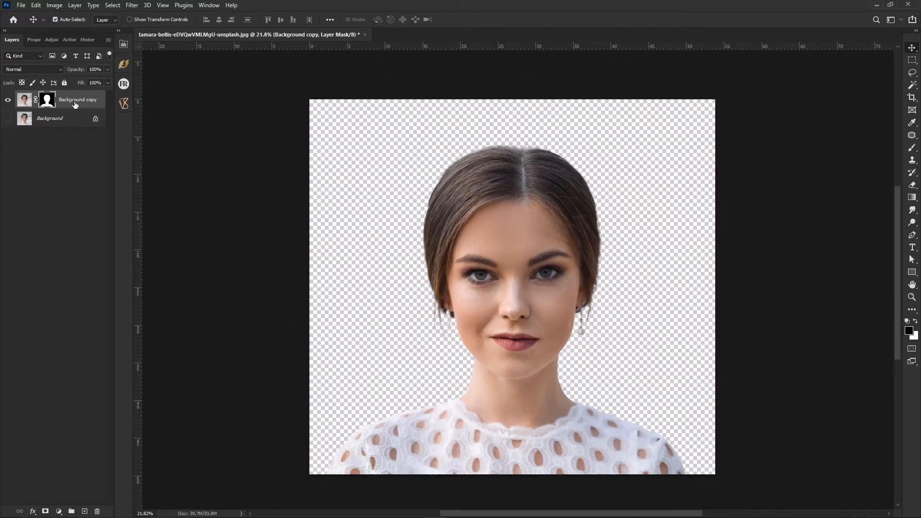
right_click(75, 104)
click(96, 146)
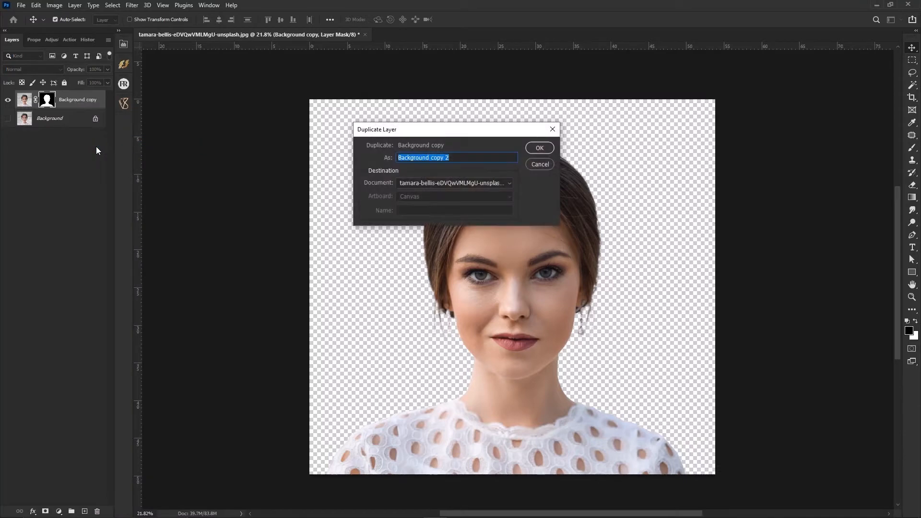
key(Return)
right_click(48, 102)
click(72, 127)
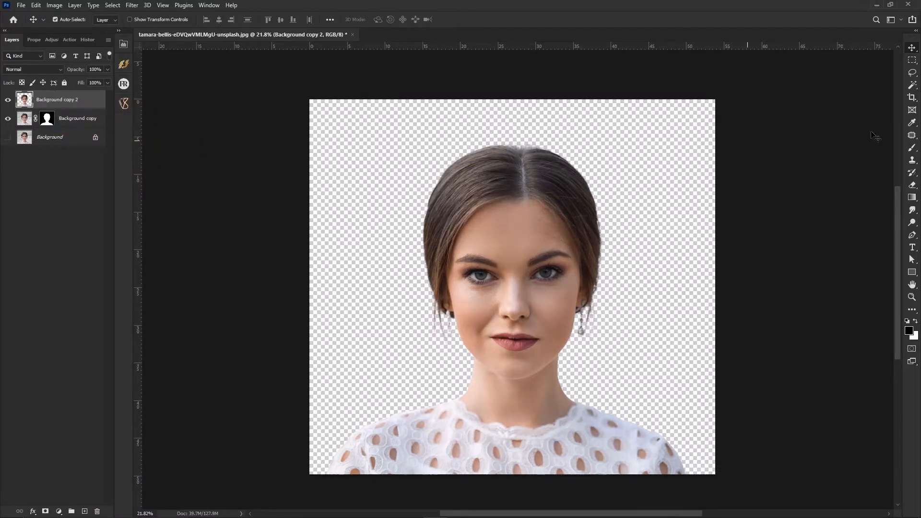
- Lasso the left half of the woman along the centre of her face and body, and cut it onto a new layer
click(912, 73)
scroll(644, 274, down, 1)
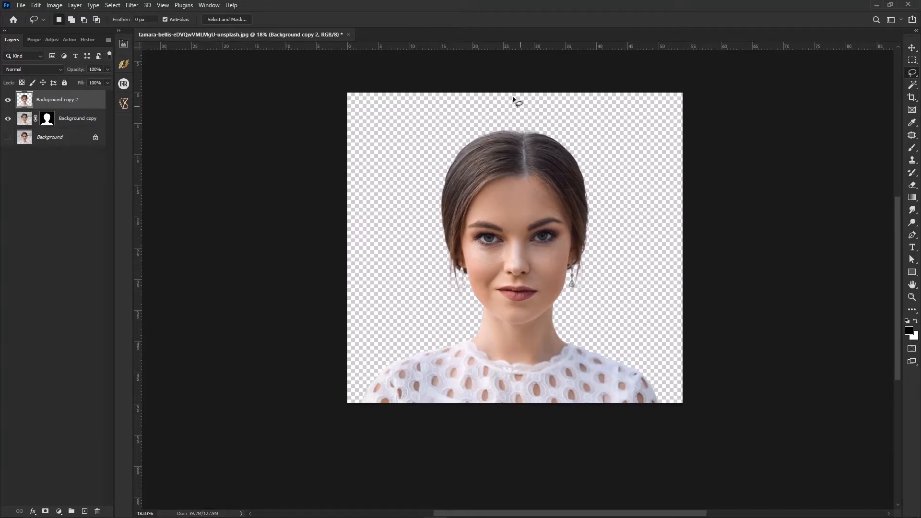
drag(517, 93, 520, 138)
mouse_move(523, 382)
mouse_down()
mouse_move(491, 416)
mouse_move(374, 419)
mouse_move(360, 353)
mouse_move(447, 101)
mouse_move(518, 91)
mouse_up()
click(912, 60)
right_click(500, 196)
click(541, 268)
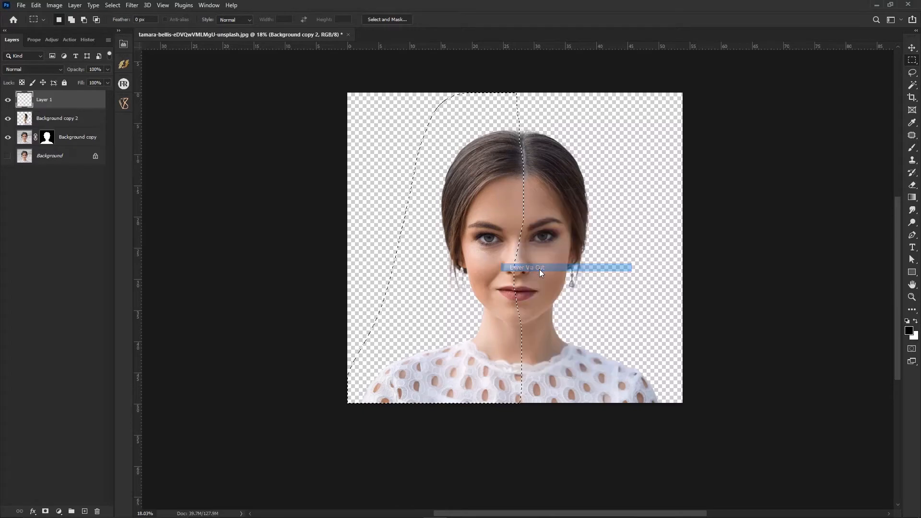
click(8, 118)
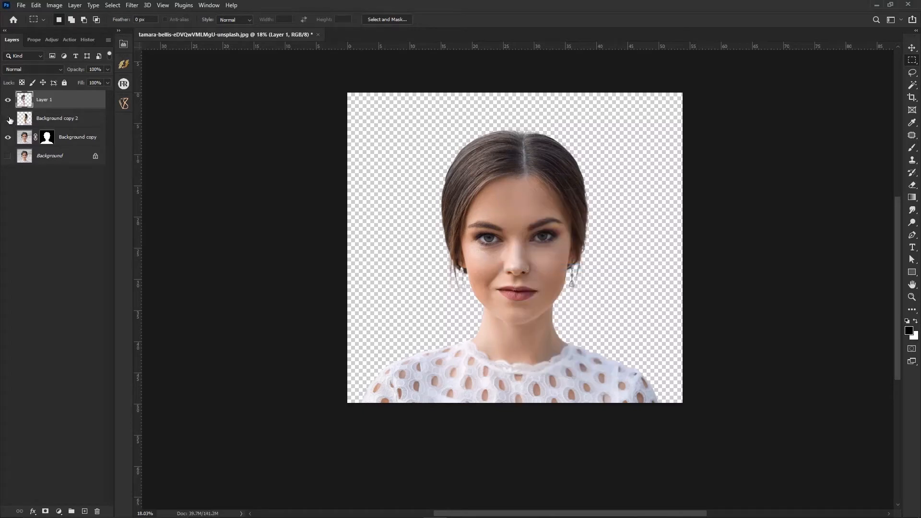
click(8, 137)
click(8, 100)
drag(8, 100, 7, 137)
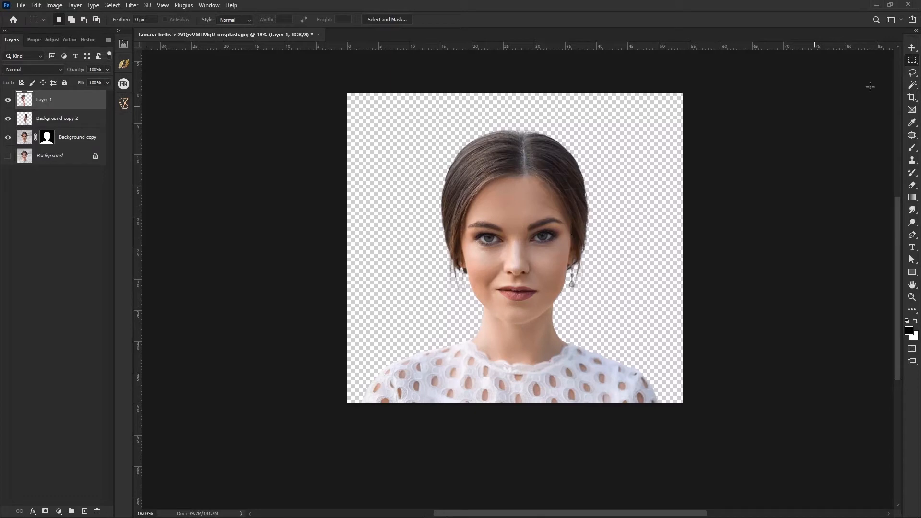
- Start Puppet Warp on Layer 1 and pin its cut edge at the head top, between the eyes, below the chin and at the base
key(v)
scroll(512, 235, up, 2)
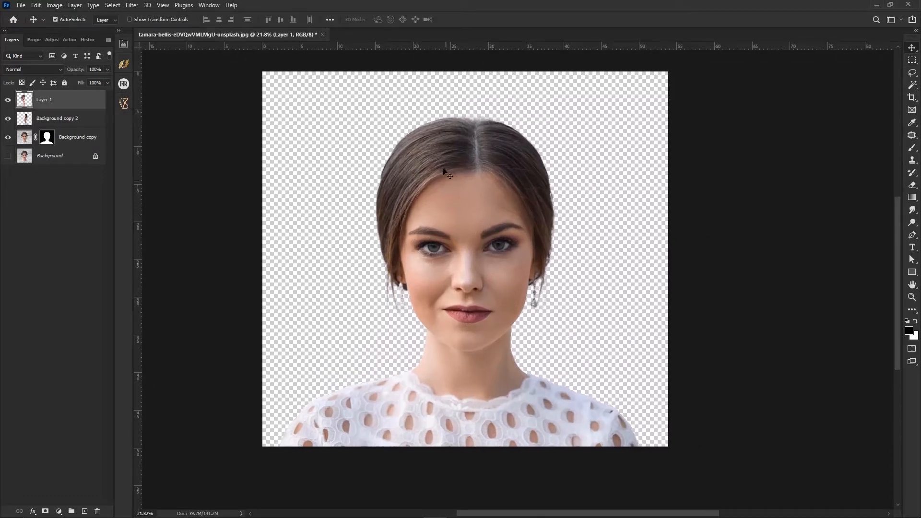
click(23, 6)
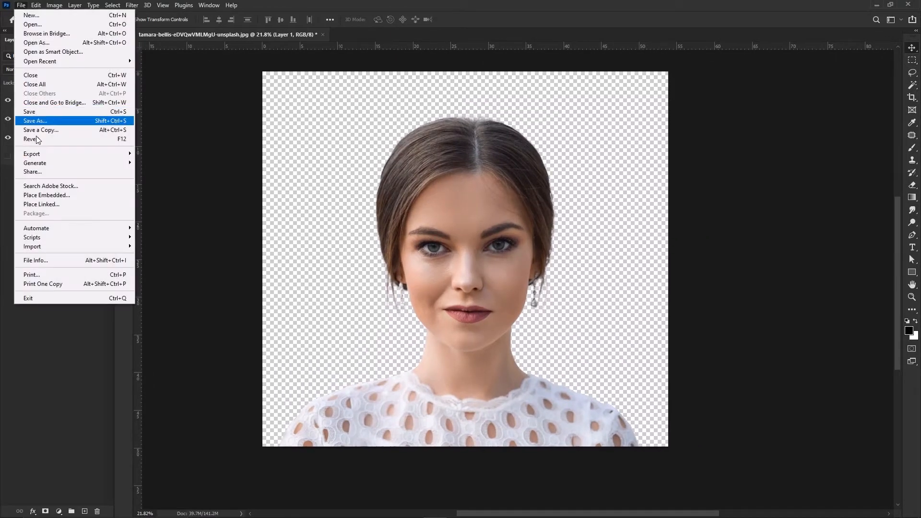
click(36, 6)
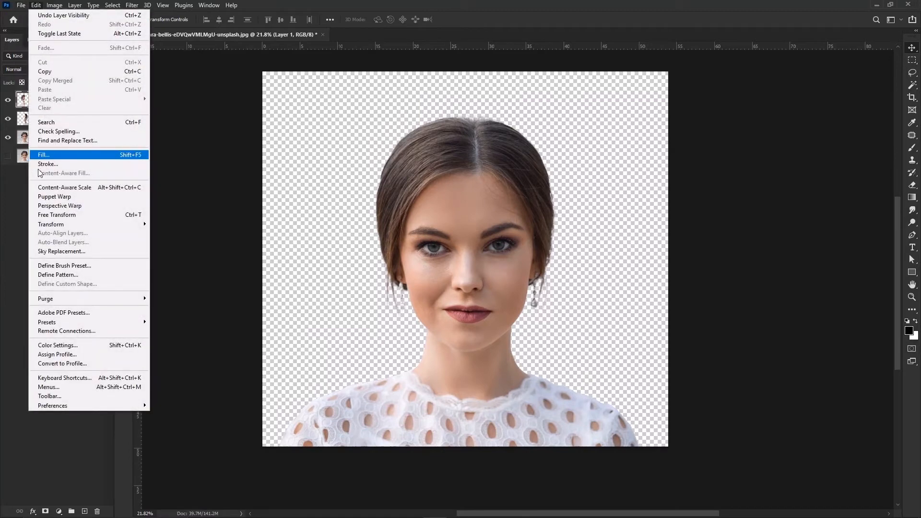
click(59, 198)
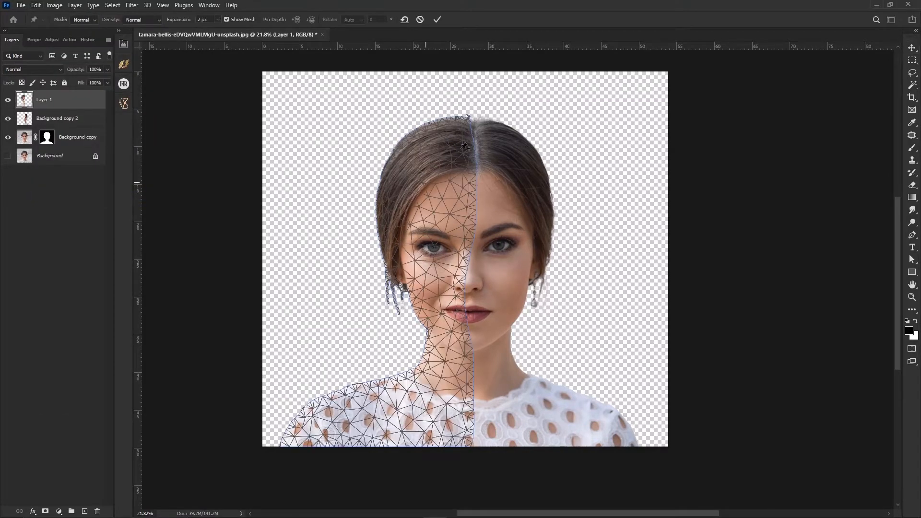
click(468, 120)
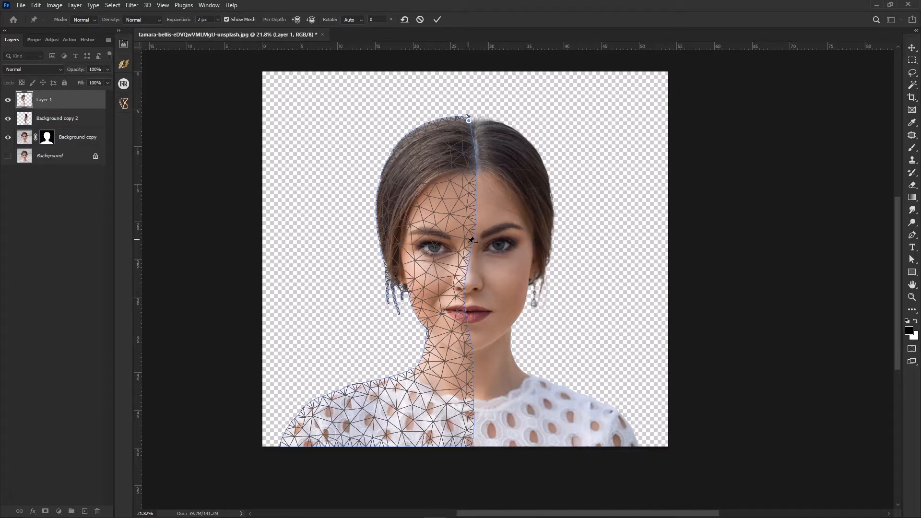
click(469, 243)
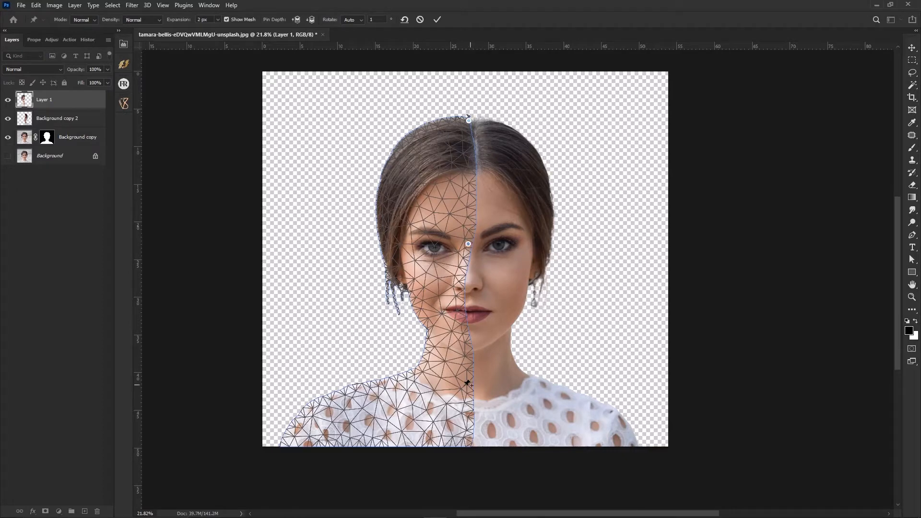
click(470, 444)
click(468, 351)
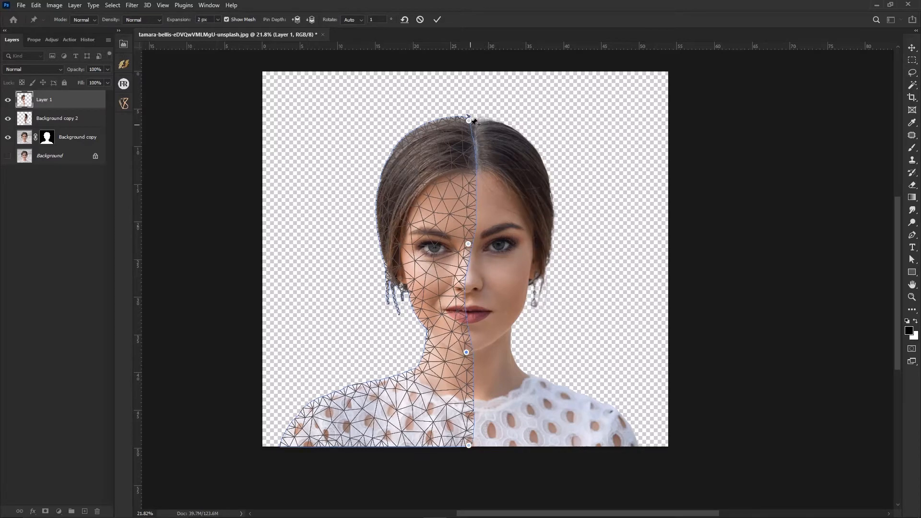
- Bend the left half of the head outward by moving its head-top and eye-level pins to the left
drag(469, 121, 390, 125)
drag(469, 244, 422, 248)
drag(389, 124, 380, 122)
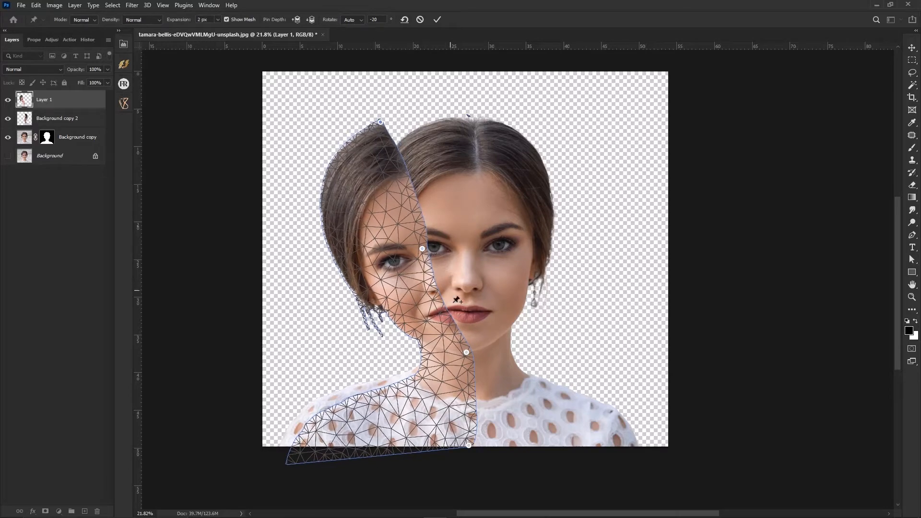
drag(466, 352, 466, 352)
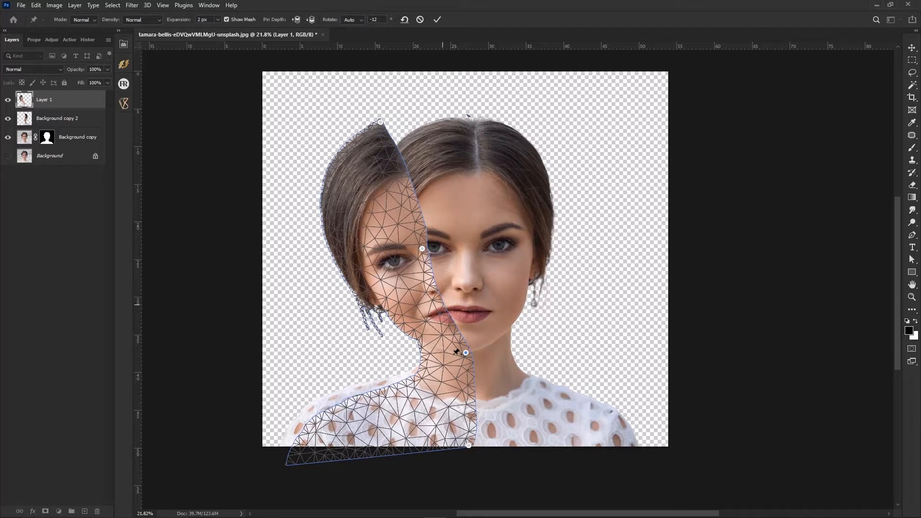
- Straighten the left half's cut edge by shifting the base pin right, adding a mouth pin and adjusting the chin pin, and apply the warp
drag(469, 446, 490, 450)
drag(446, 304, 447, 306)
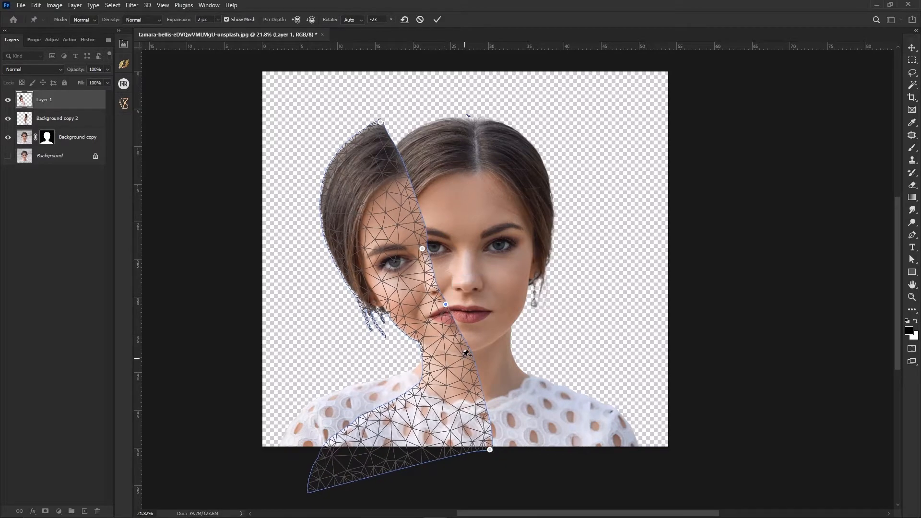
drag(466, 353, 460, 355)
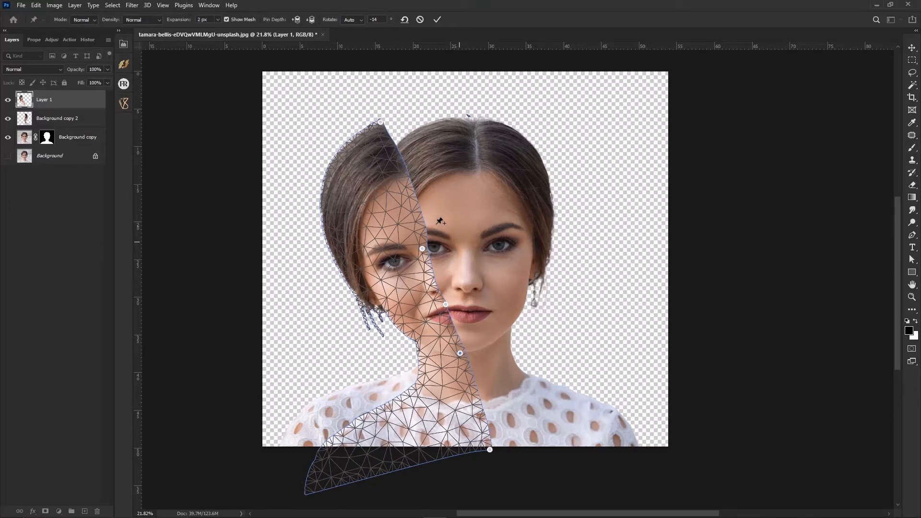
drag(380, 122, 379, 124)
key(Return)
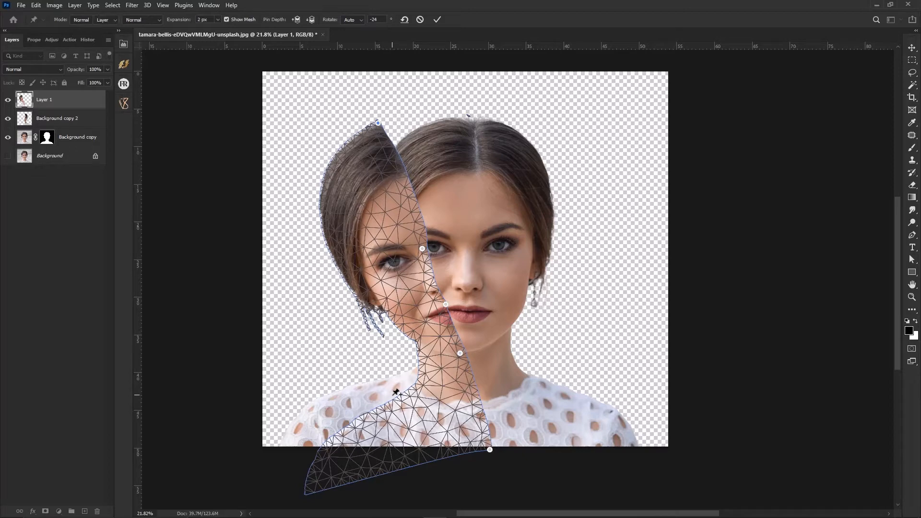
- Start Puppet Warp on Background copy 2 and pin its cut edge at the head top, at the base and just below the nose
click(511, 276)
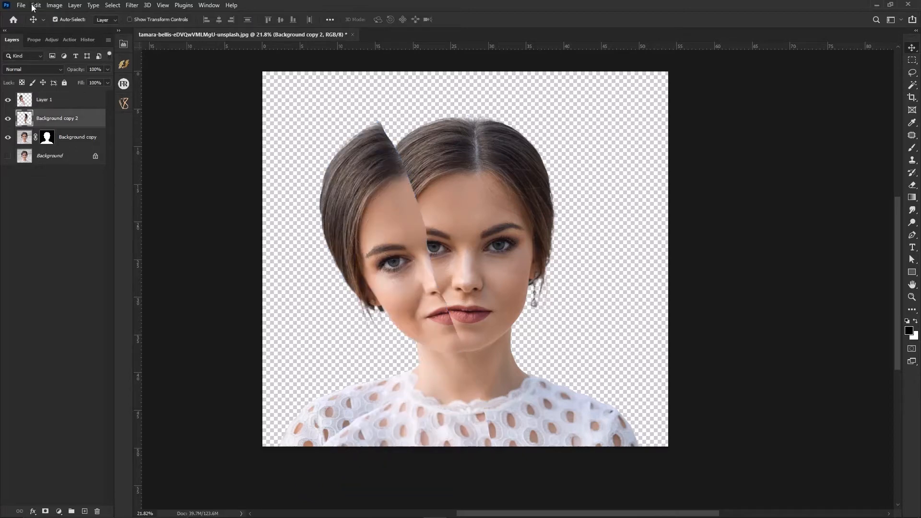
click(34, 7)
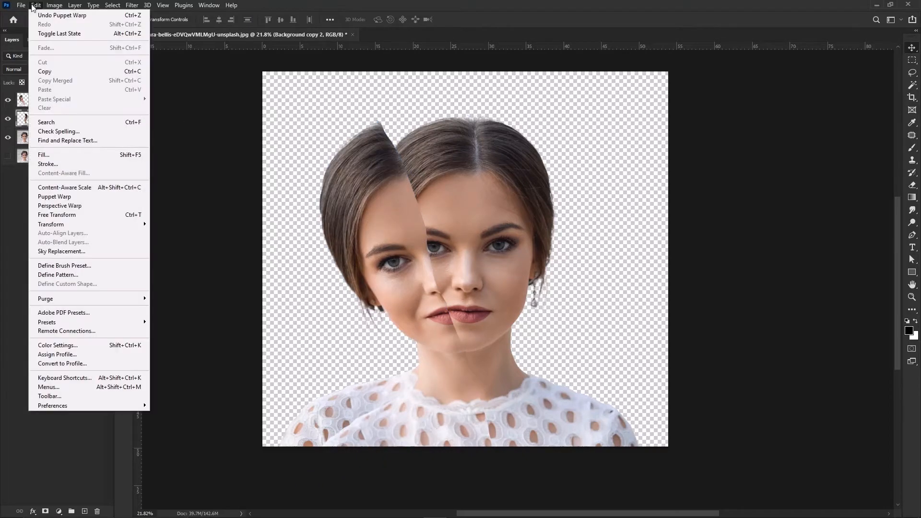
click(28, 119)
click(38, 6)
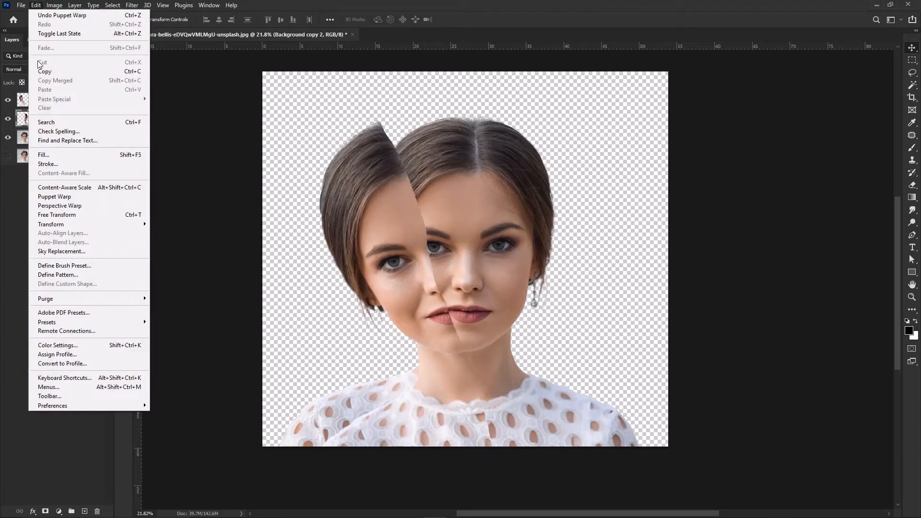
click(52, 197)
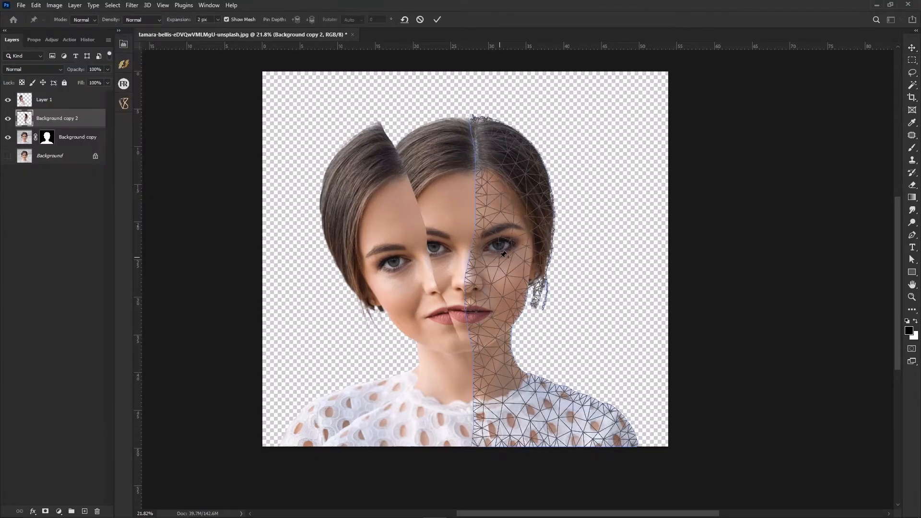
click(476, 118)
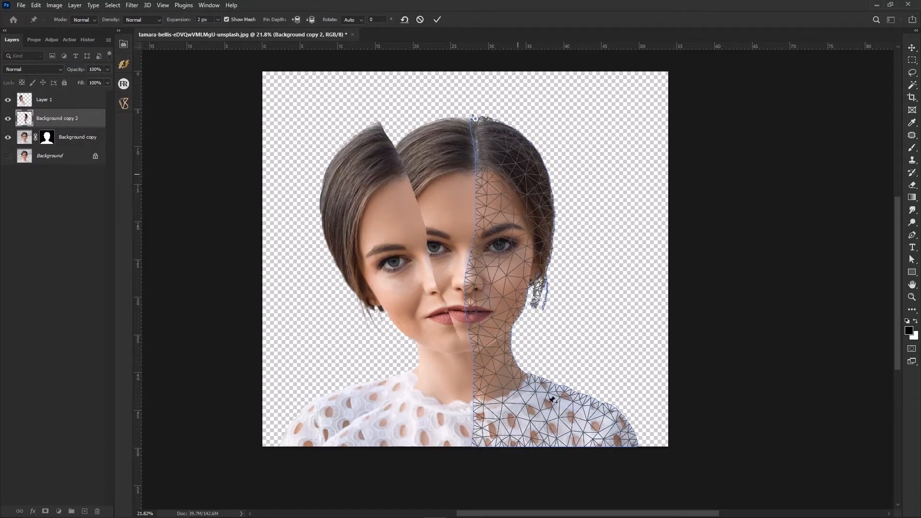
click(475, 444)
click(466, 294)
- Bend the right half outward by moving its head-top and nose pins right and its base pin left, and apply the warp
drag(475, 118, 566, 125)
drag(469, 298, 486, 304)
drag(475, 445, 453, 443)
drag(567, 125, 570, 117)
drag(486, 303, 487, 302)
key(Return)
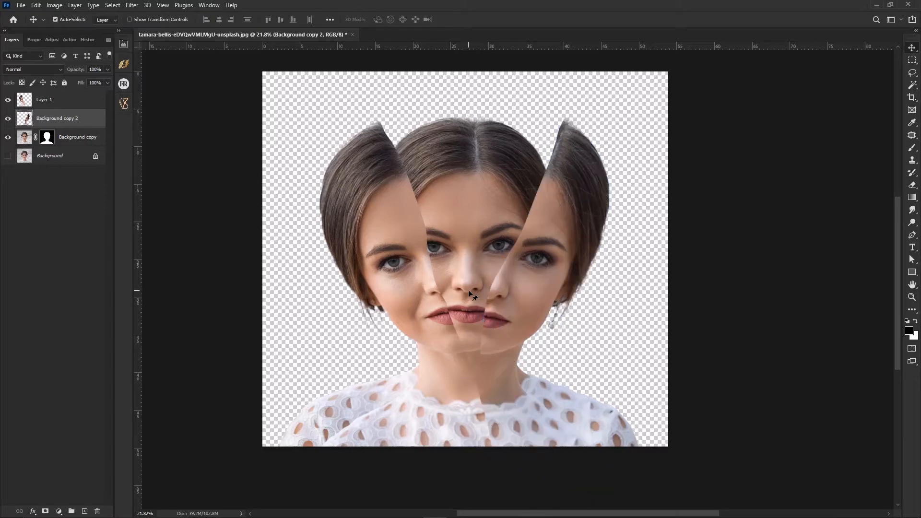
- Add Bevel & Emboss to Layer 1 with highlight colour b58975 sampled from the left half's forehead
click(441, 335)
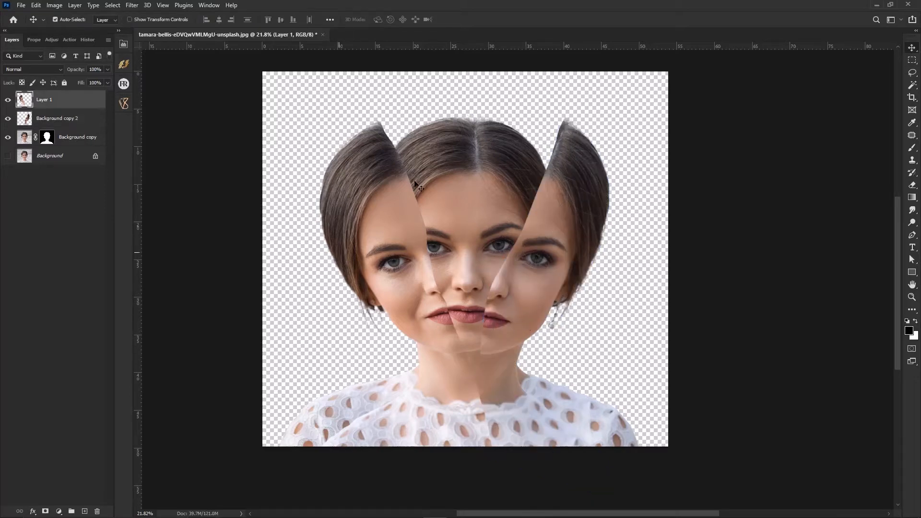
right_click(76, 103)
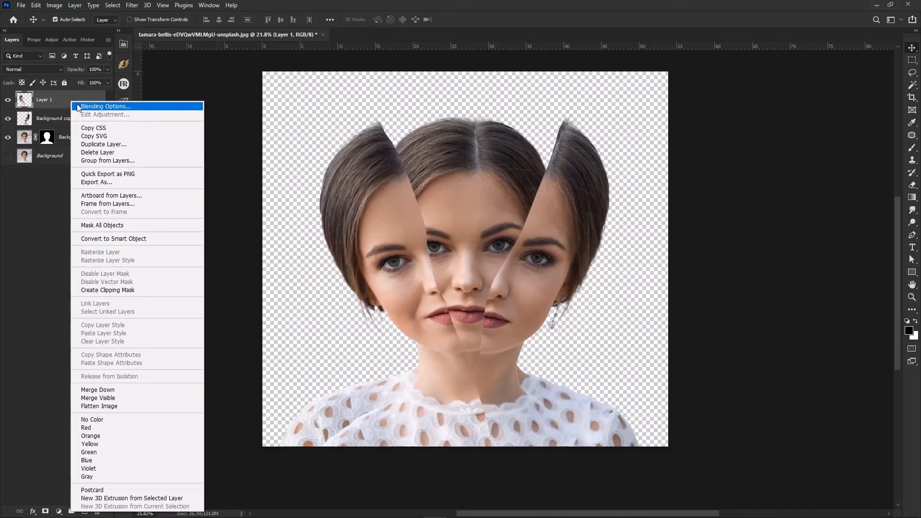
click(79, 108)
drag(292, 226, 745, 91)
click(521, 131)
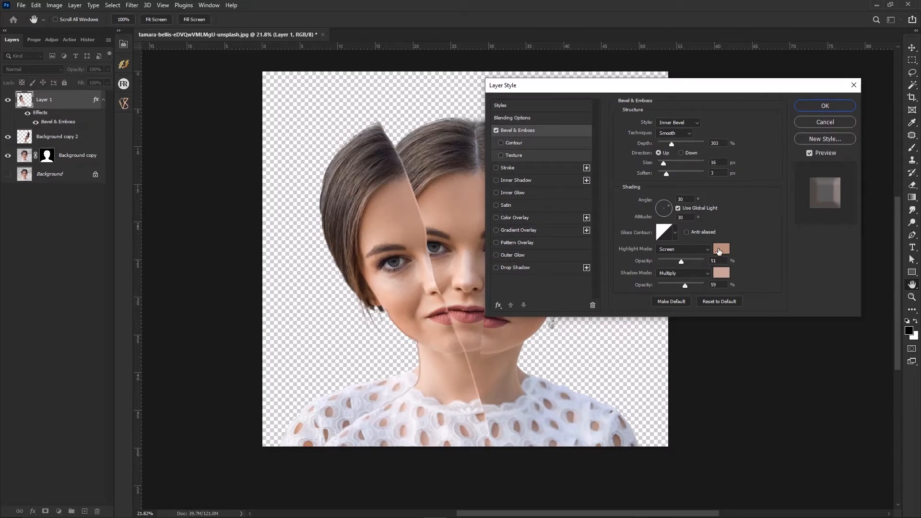
click(720, 249)
click(406, 209)
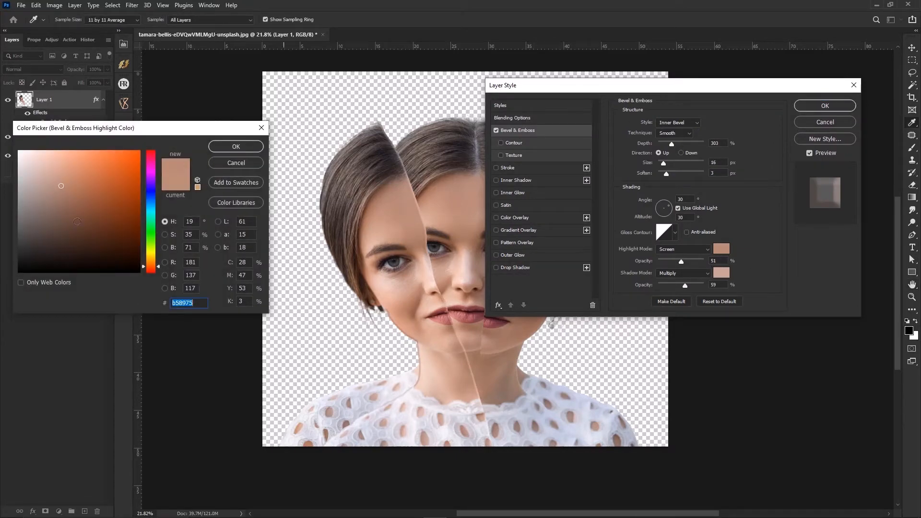
click(243, 148)
- Set Layer 1's bevel to 209% depth, 24 px size and 58% highlight opacity, and apply the style
drag(684, 261, 688, 261)
text(60)
drag(671, 145, 675, 143)
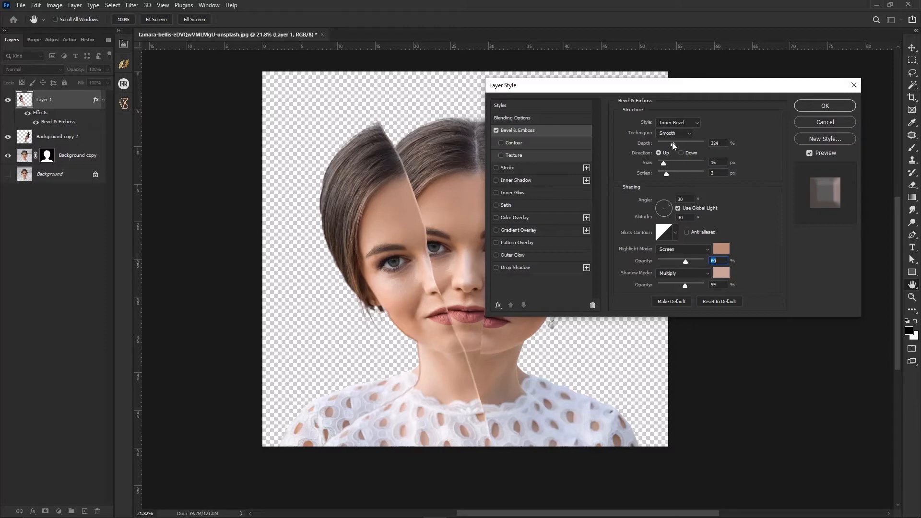
mouse_move(672, 144)
mouse_down()
mouse_move(665, 164)
mouse_move(668, 143)
mouse_up()
click(667, 174)
drag(678, 261, 683, 260)
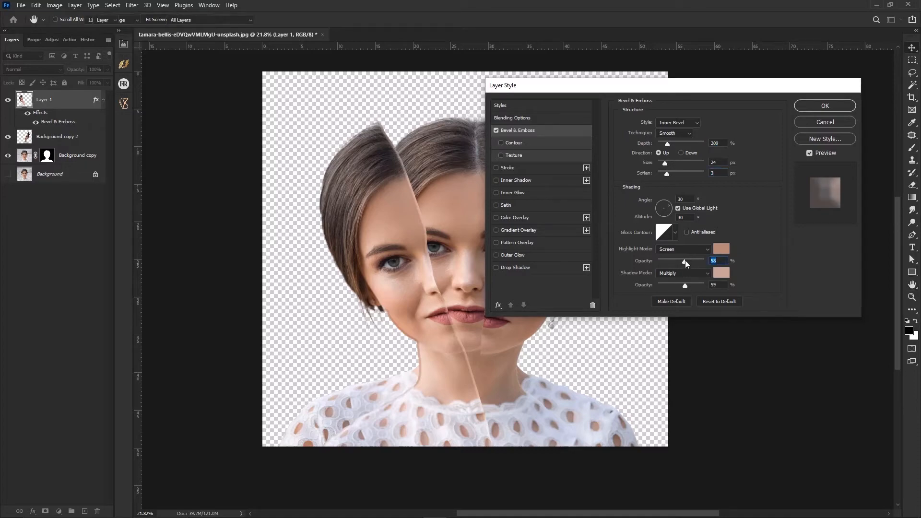
key(Return)
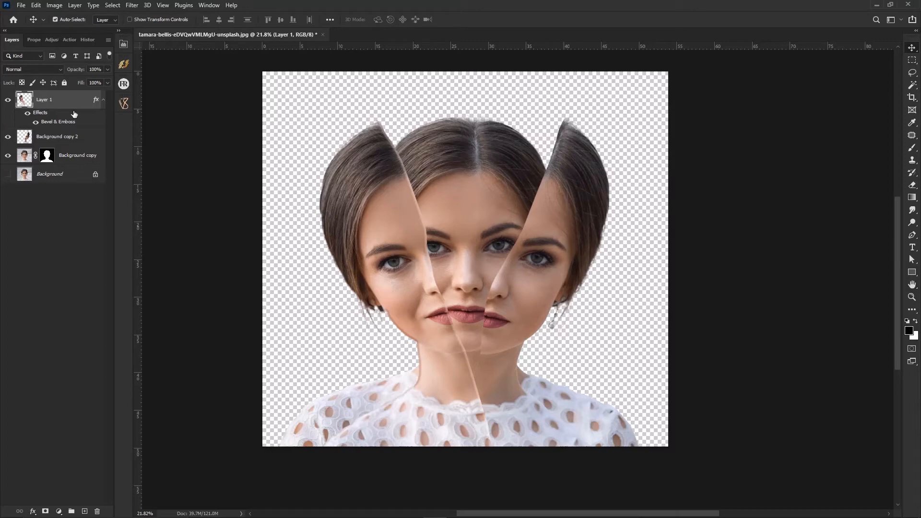
- Convert Layer 1's bevel effect into separate layers and toggle the shadow and highlight layers to compare their effect
right_click(65, 124)
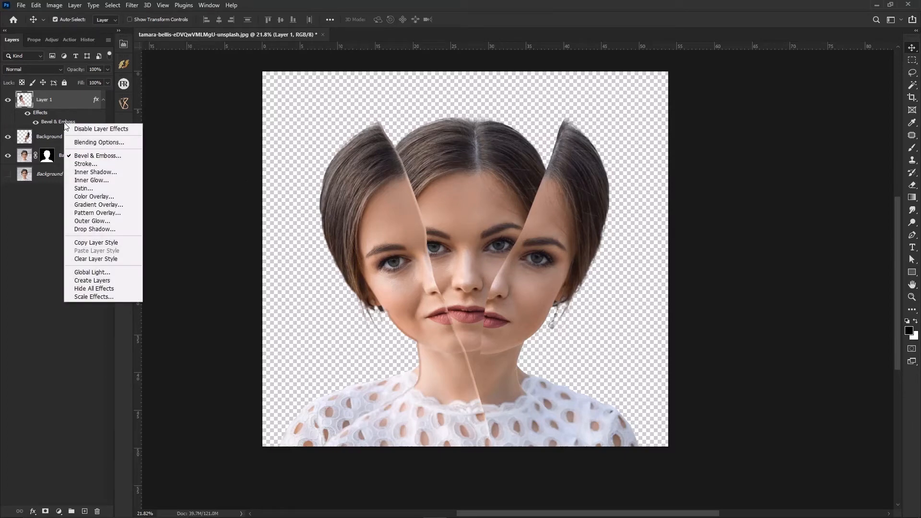
click(89, 282)
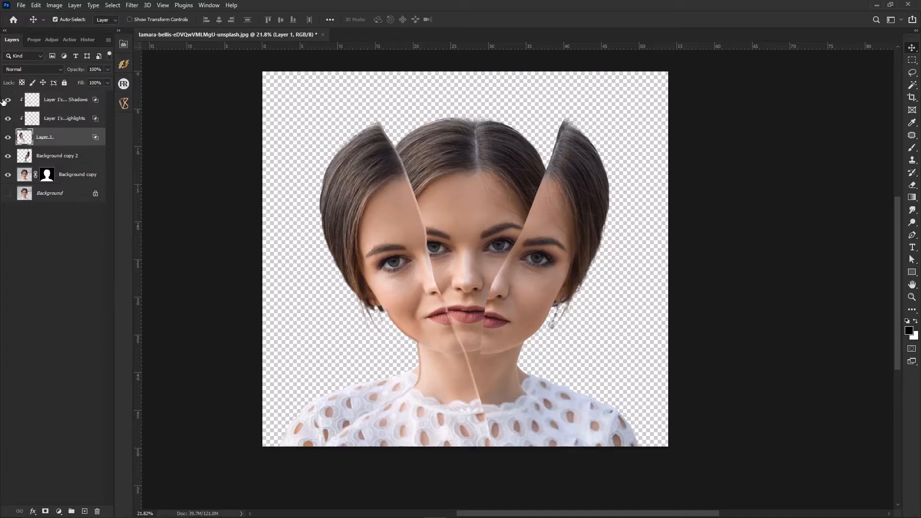
click(7, 101)
click(8, 118)
click(8, 119)
click(8, 99)
click(9, 100)
click(9, 99)
click(8, 100)
- Delete Layer 1's Inner Bevel Shadows layer
click(59, 102)
click(7, 102)
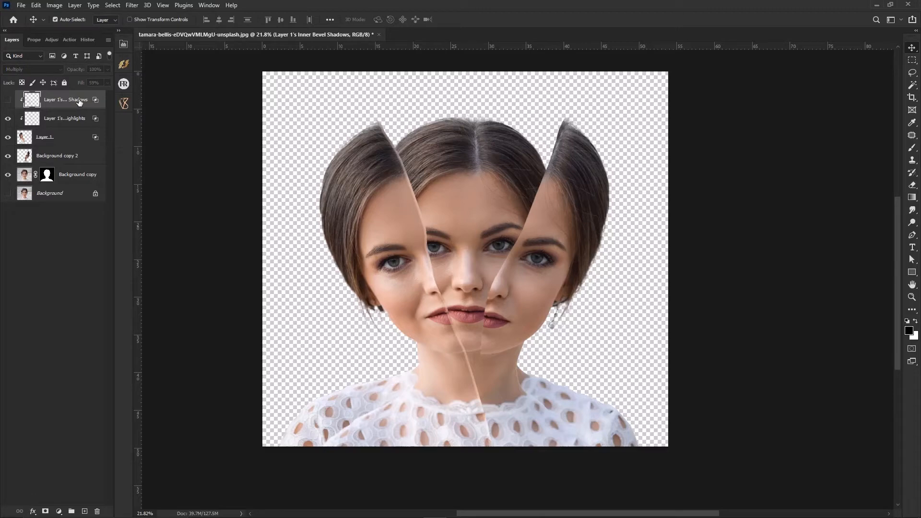
key(Delete)
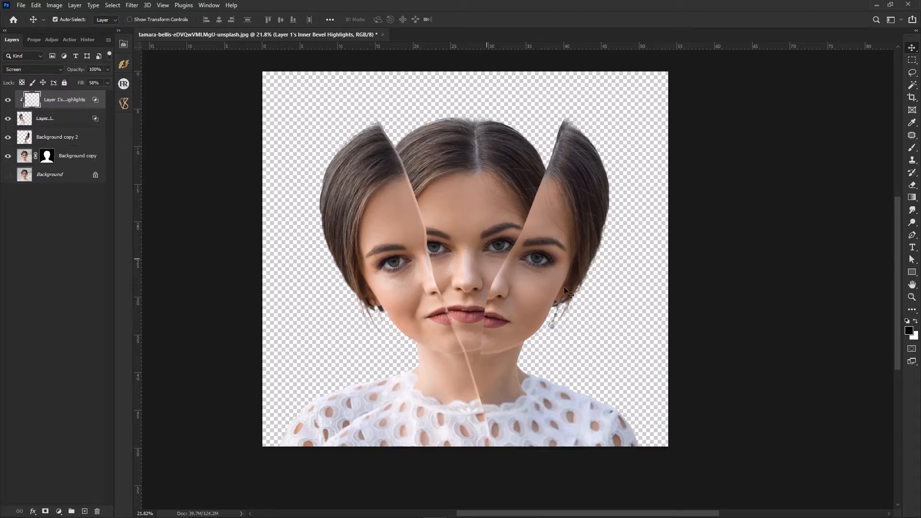
- Add Bevel & Emboss to Background copy 2 and move the style dialog clear of the right half of the face
click(344, 237)
right_click(55, 138)
click(77, 113)
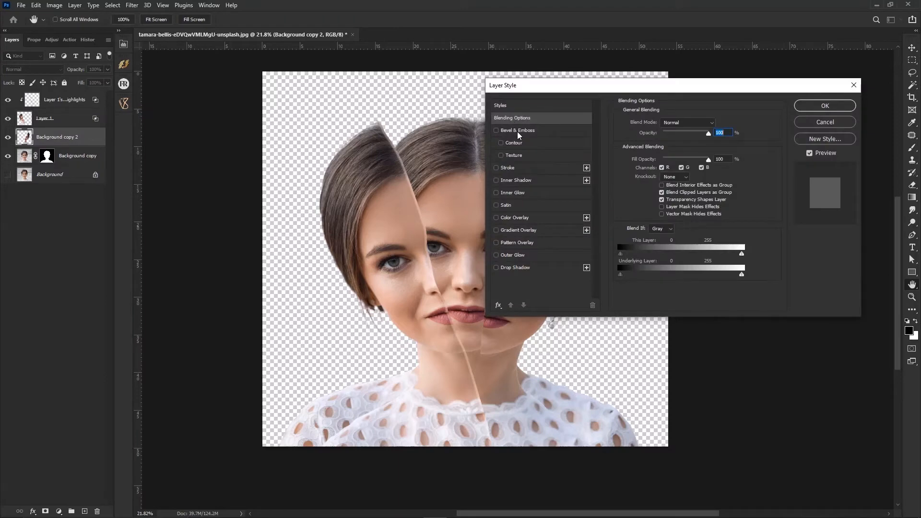
click(518, 131)
drag(585, 86, 167, 113)
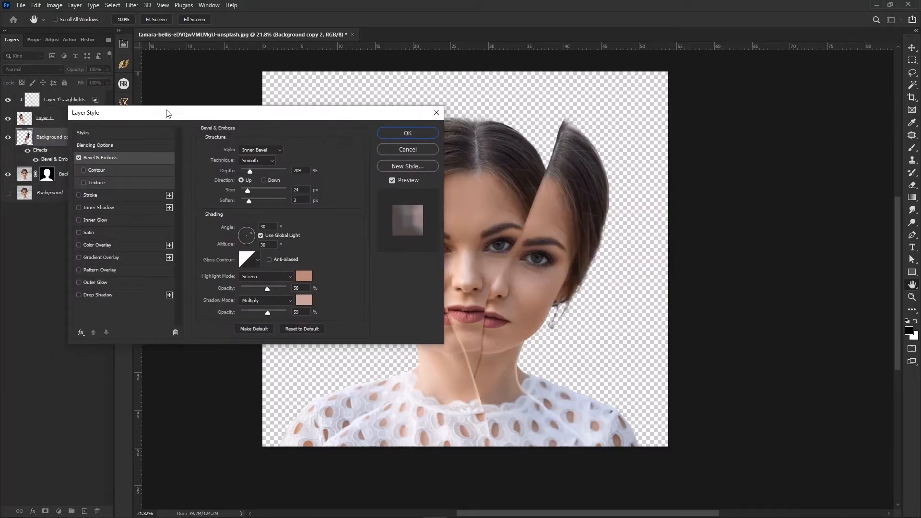
- Try skin tones from the right half's cheek and forehead as the bevel shadow colour, with a size of 21 px
click(303, 301)
click(527, 283)
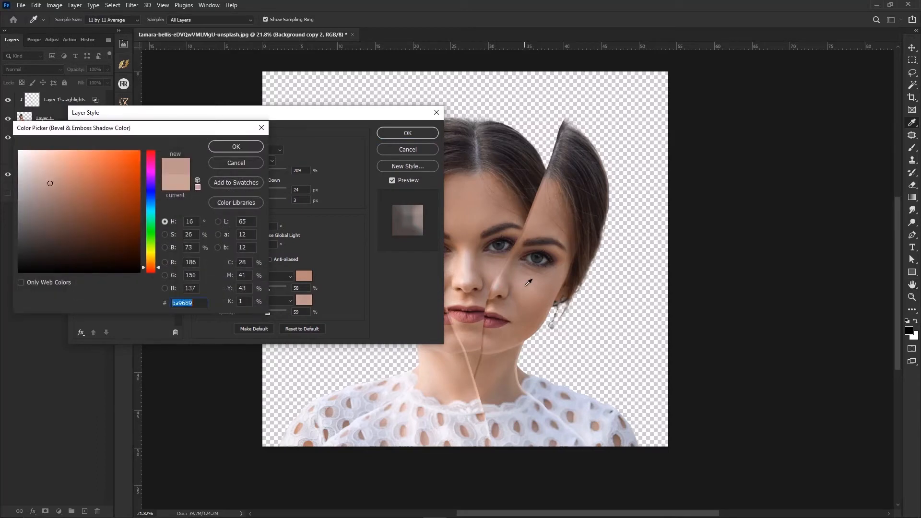
click(541, 225)
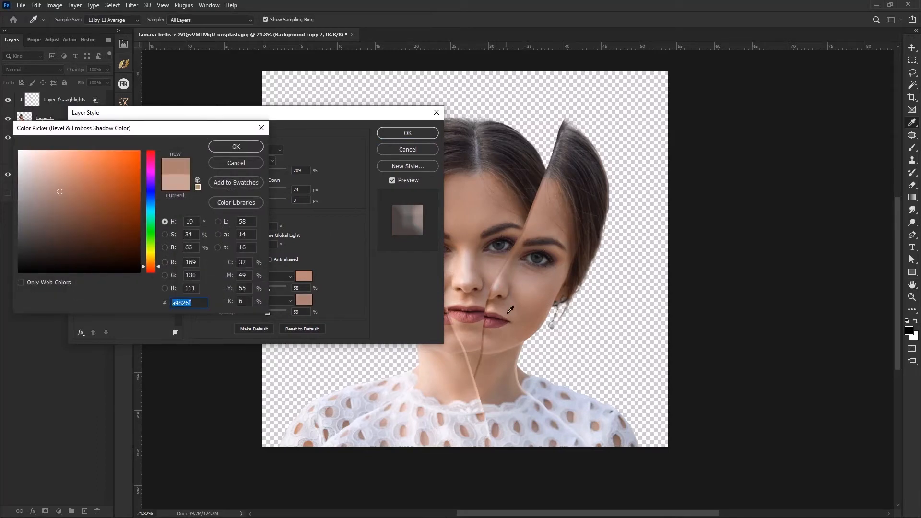
click(530, 287)
click(219, 162)
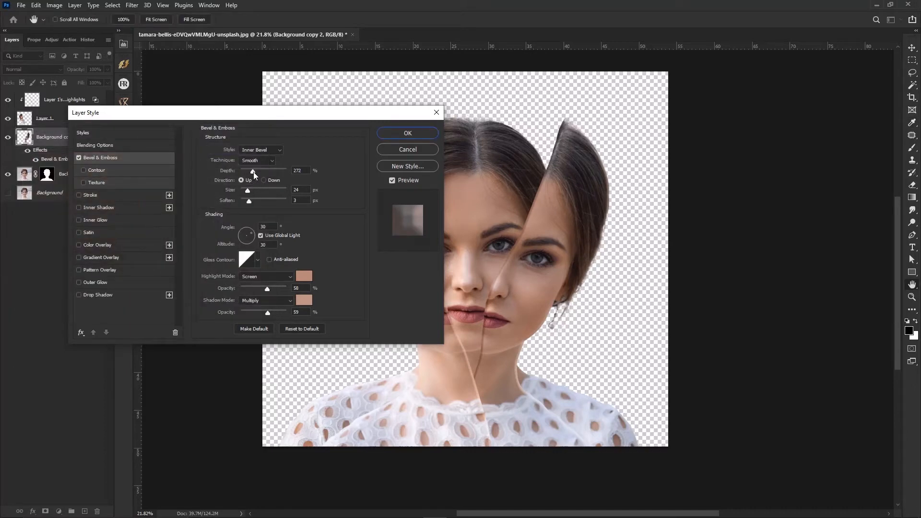
drag(257, 172, 248, 191)
- Try black and white as the bevel shadow colour, with 147% depth and 9 px size
click(306, 300)
text(000000)
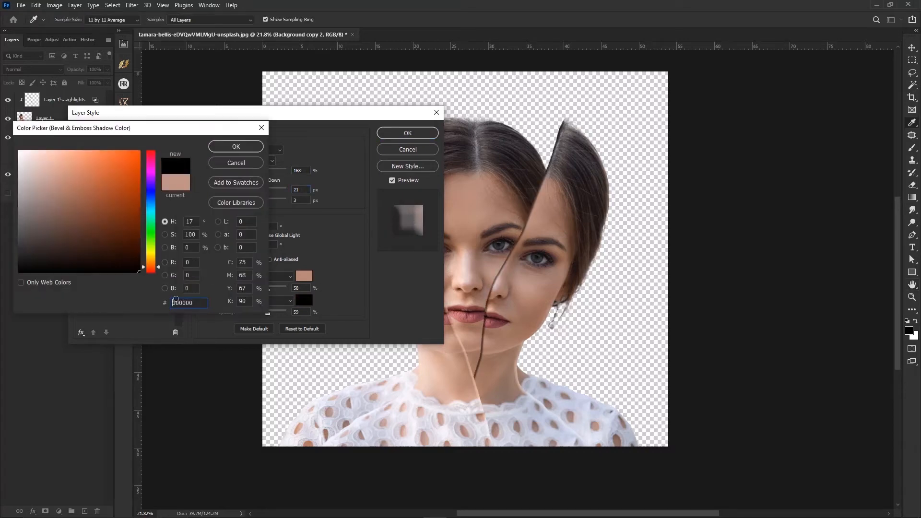
drag(39, 179, 7, 130)
click(223, 148)
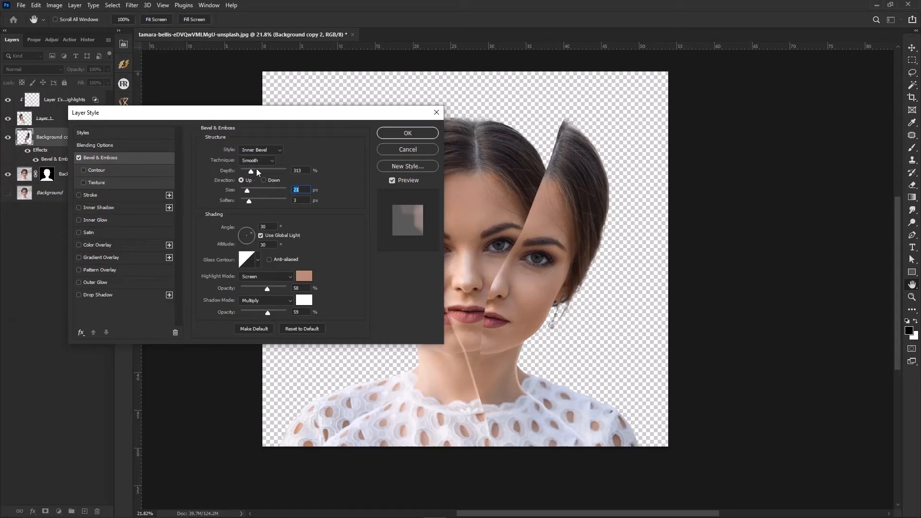
mouse_move(247, 170)
mouse_down()
mouse_move(260, 190)
mouse_move(246, 190)
mouse_up()
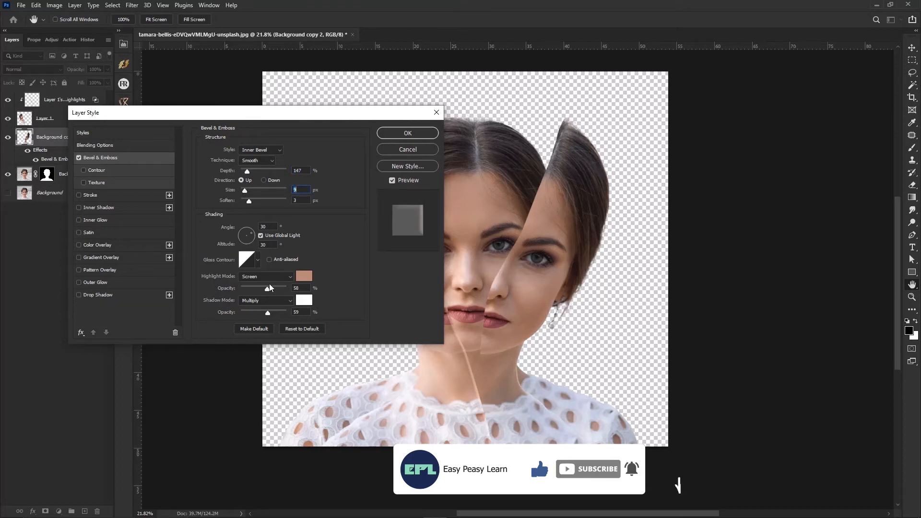
- Set the bevel shadow colour to skin tone b48e7e sampled beside the right half's nose
click(304, 300)
click(502, 295)
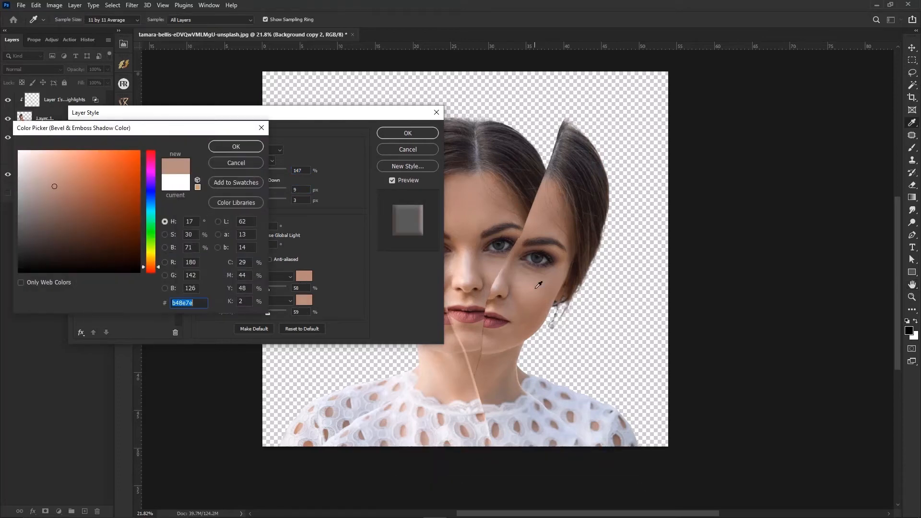
click(219, 148)
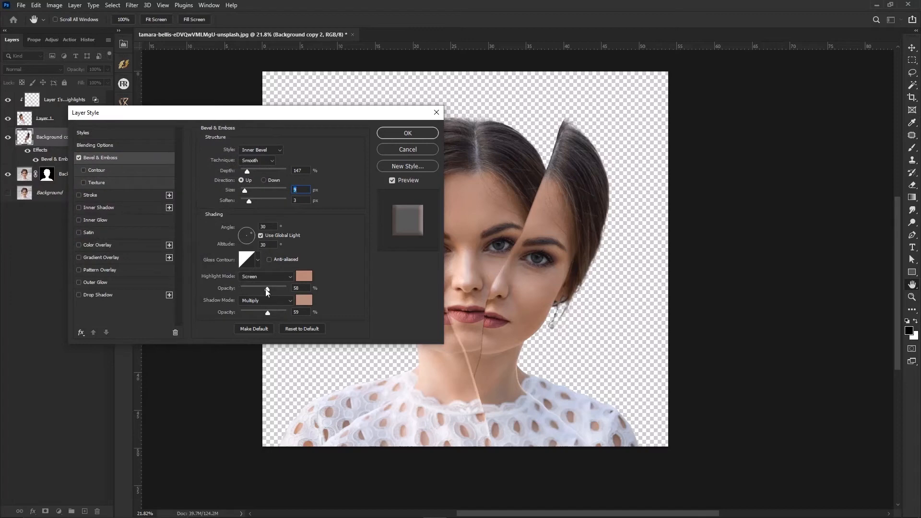
- Set the bevel's highlight opacity to 55%, depth to 188% and size to 16 px
drag(263, 288, 267, 289)
drag(252, 171, 247, 190)
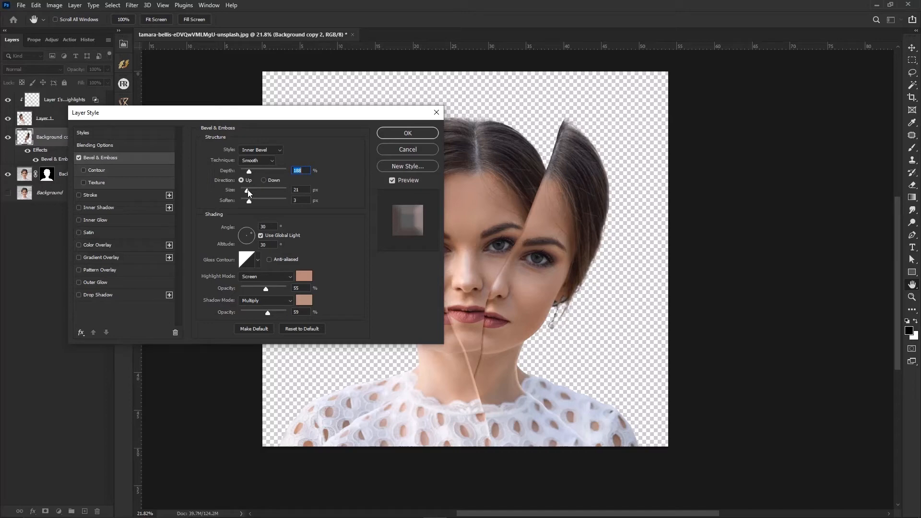
click(246, 190)
drag(247, 191, 246, 190)
- Set the bevel highlight colour to black and apply the style to Background copy 2
click(304, 276)
click(23, 150)
click(110, 242)
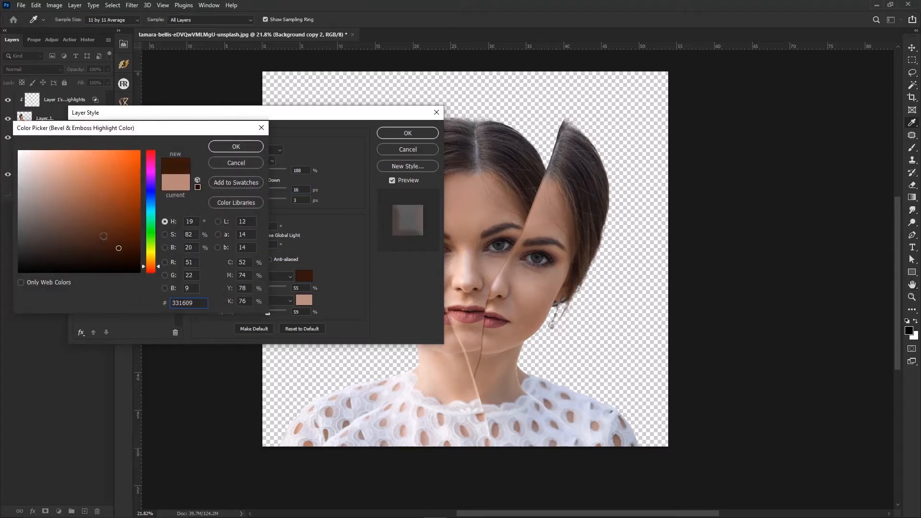
click(124, 260)
drag(125, 260, 151, 278)
click(227, 147)
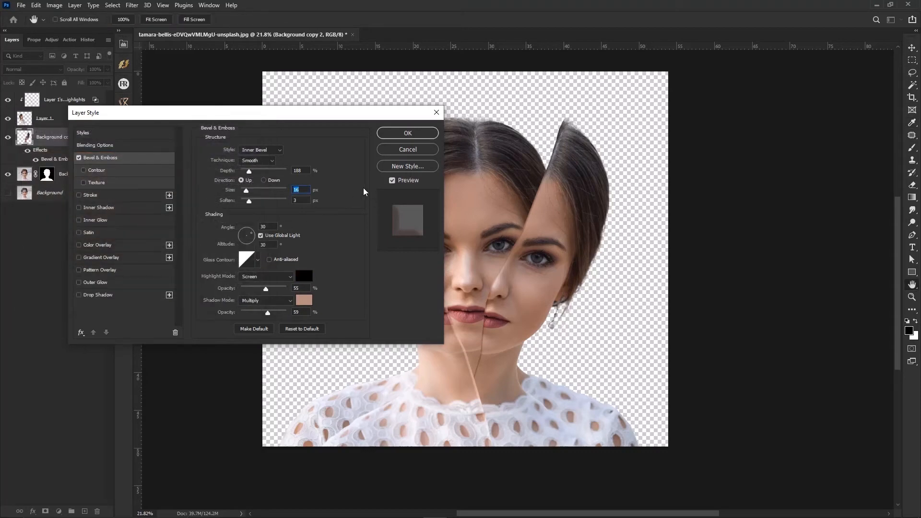
click(406, 134)
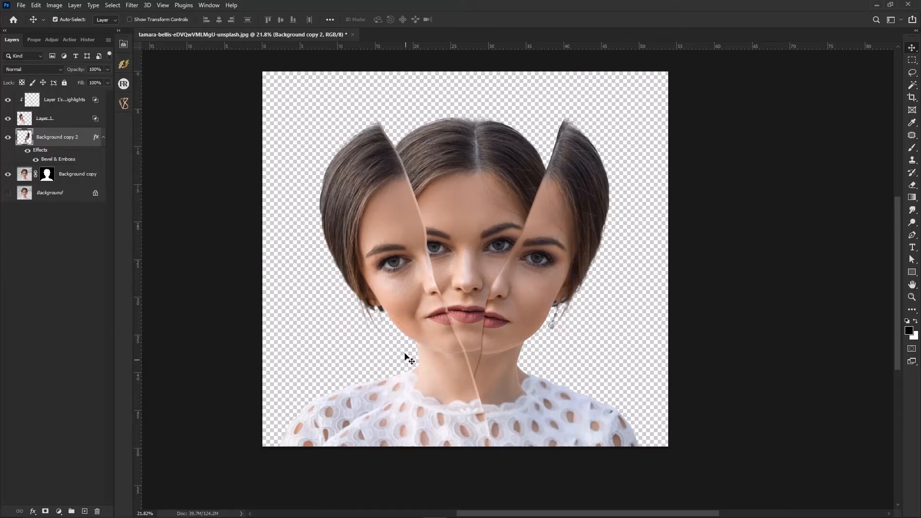
- Convert Background copy 2's bevel effect into separate layers and toggle its shadows layer to check the cut edge
click(475, 281)
click(510, 300)
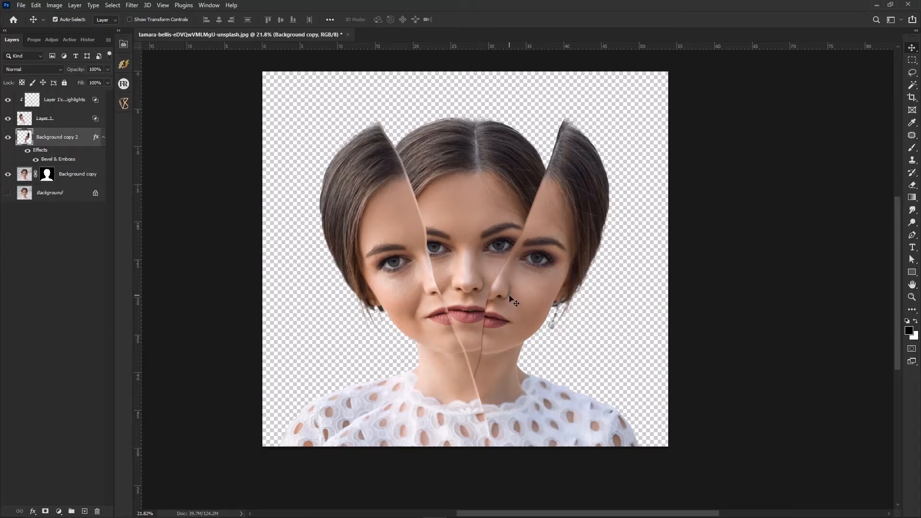
right_click(62, 164)
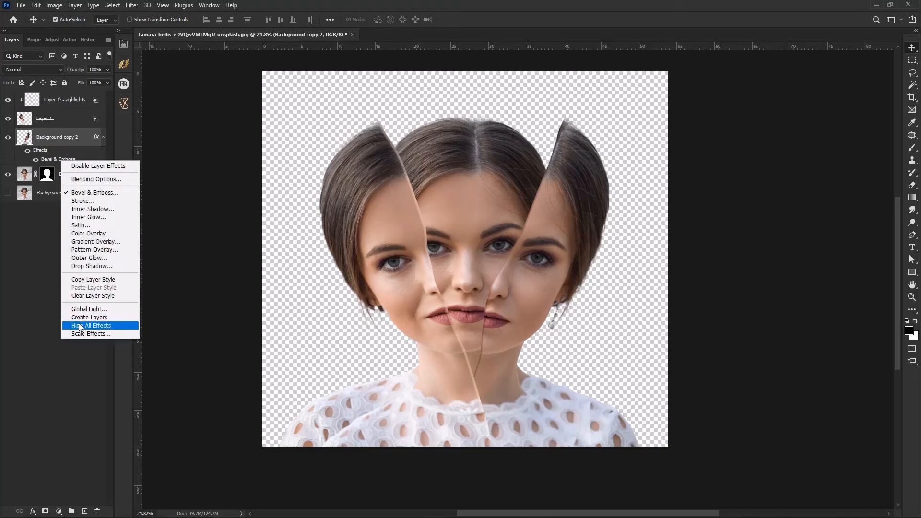
click(91, 319)
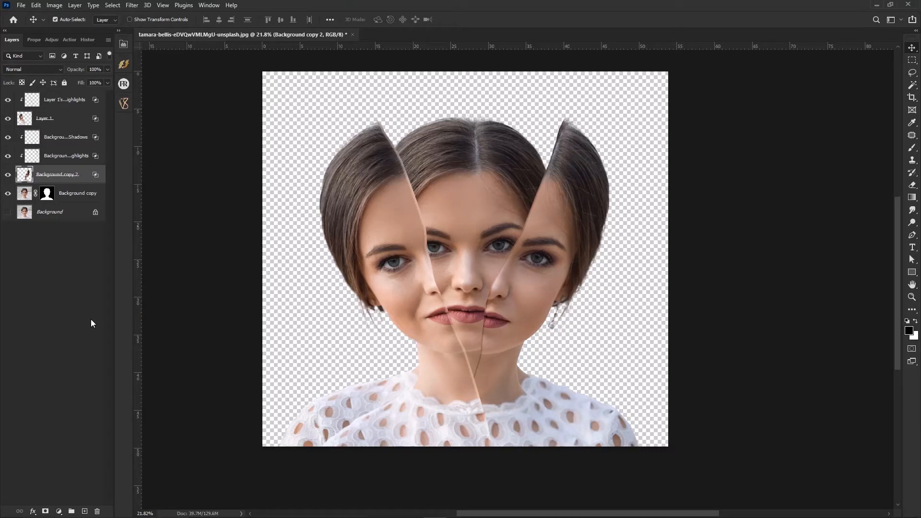
click(7, 137)
click(8, 137)
- Delete the inner bevel highlights layer clipped to Background copy 2
click(7, 156)
click(65, 156)
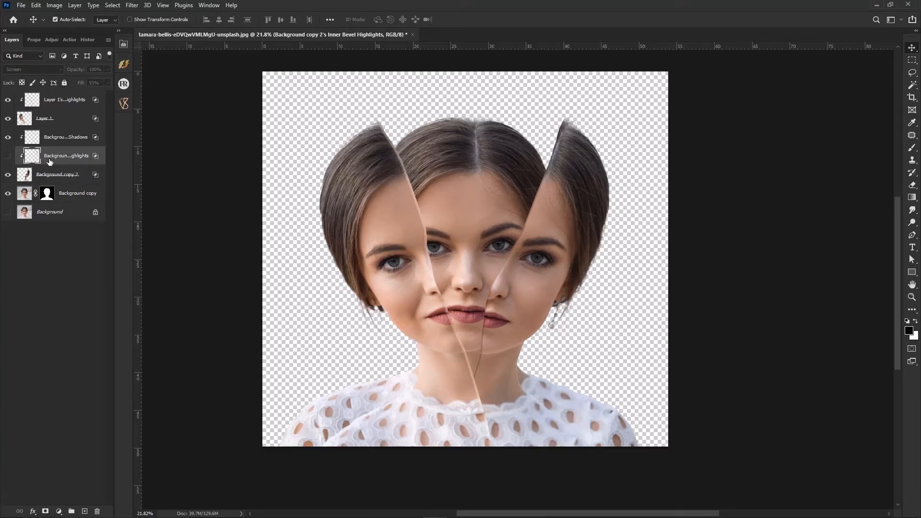
key(Delete)
click(629, 287)
click(386, 242)
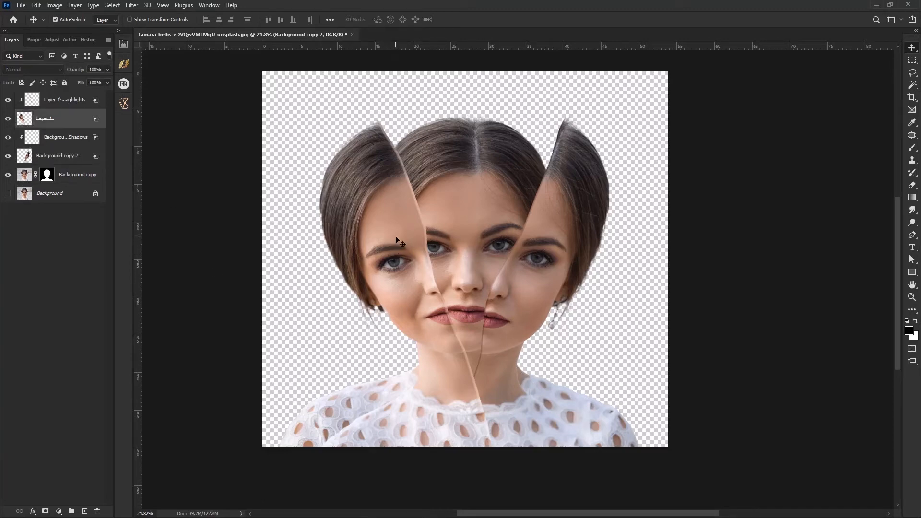
click(539, 229)
- Add a layer mask to Layer 1, the left half of the head
scroll(540, 229, up, 1)
scroll(505, 272, down, 1)
drag(502, 340, 487, 294)
click(405, 379)
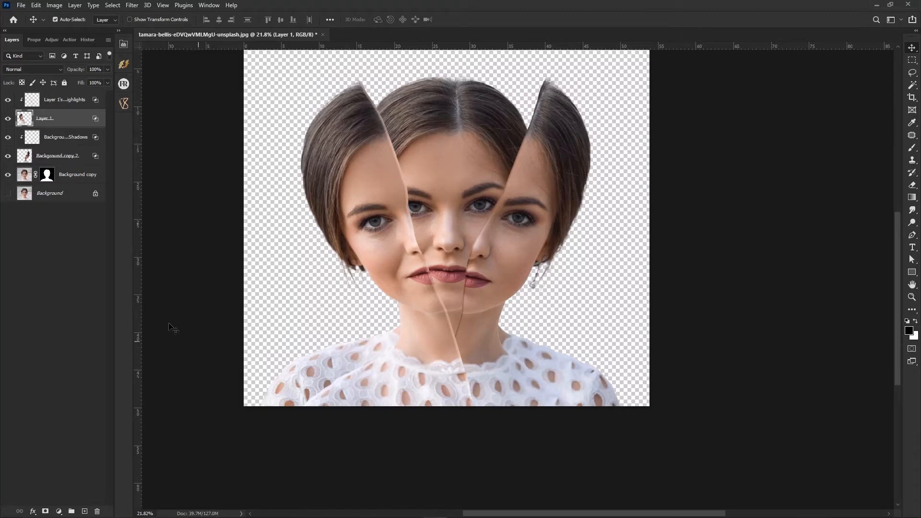
click(45, 511)
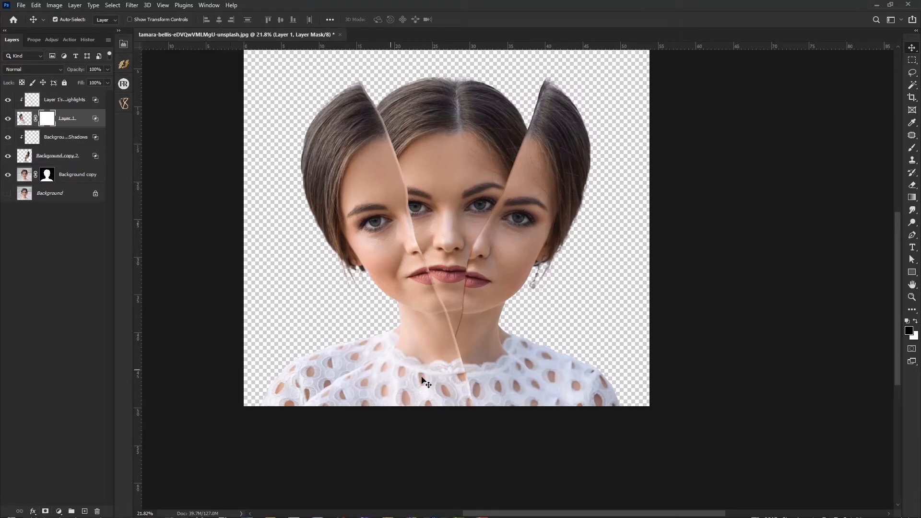
- Paint black on Layer 1's mask at 53% opacity and 60% flow to fade the cut line at the collar
click(913, 151)
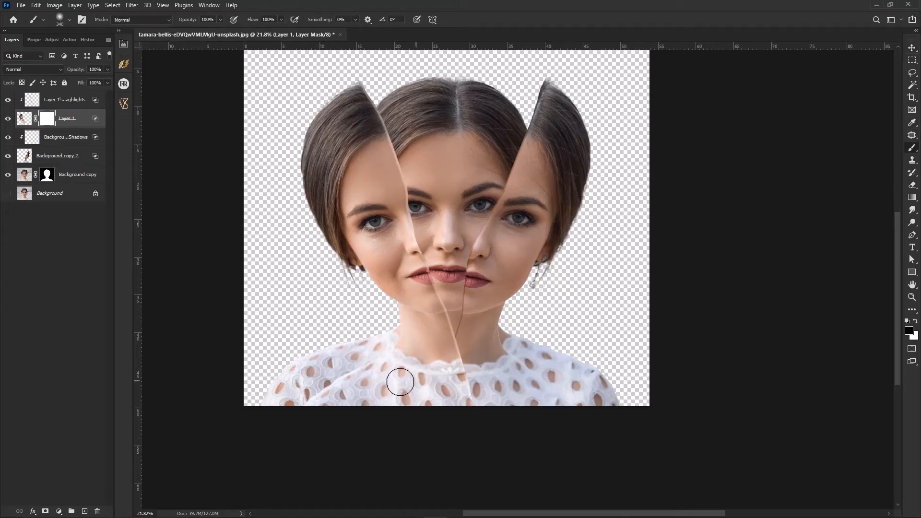
click(469, 370)
drag(278, 31, 201, 33)
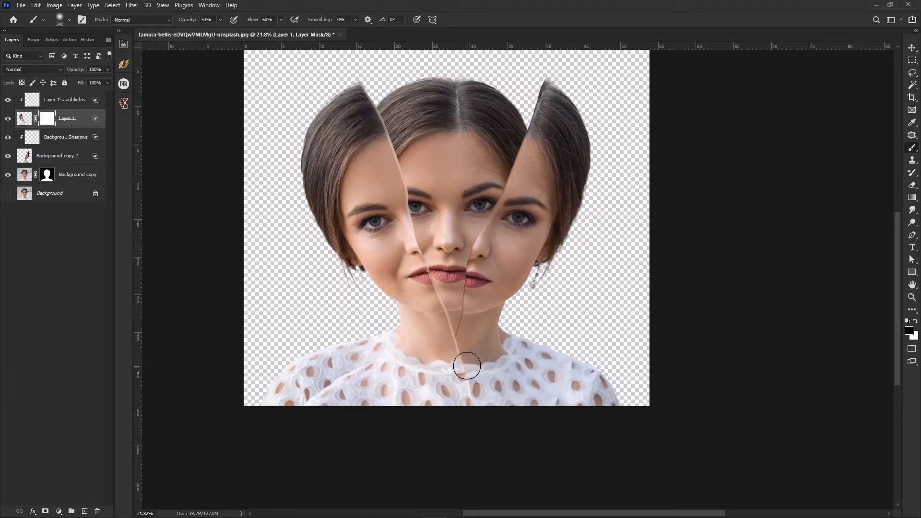
mouse_move(471, 362)
mouse_down()
mouse_move(458, 344)
mouse_move(476, 366)
mouse_move(463, 348)
mouse_move(473, 356)
mouse_move(462, 348)
mouse_move(489, 409)
mouse_move(470, 354)
mouse_up()
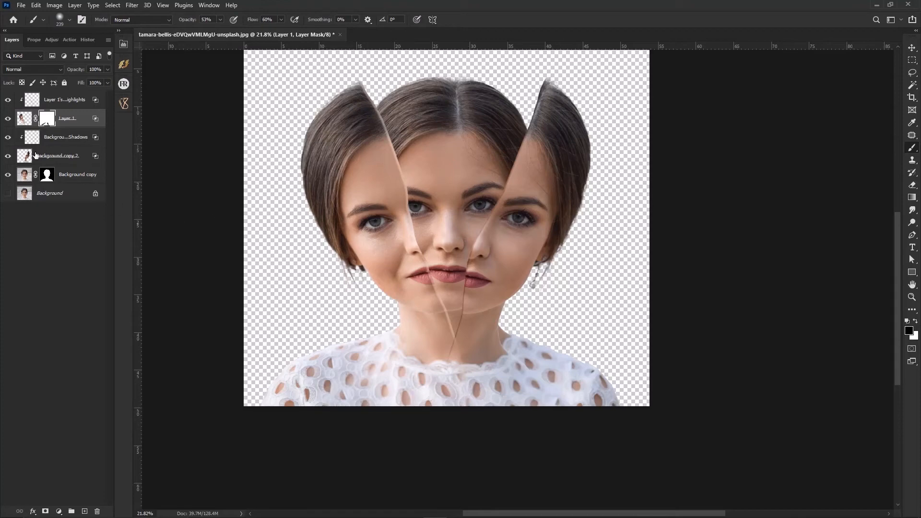
- Add a layer mask to Background copy 2 and paint out the lower end of its cut line
click(50, 157)
click(45, 512)
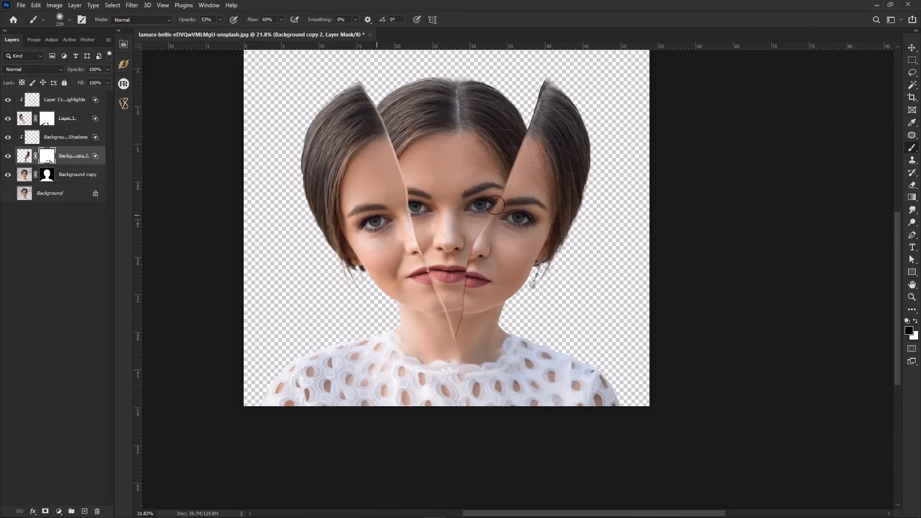
click(46, 105)
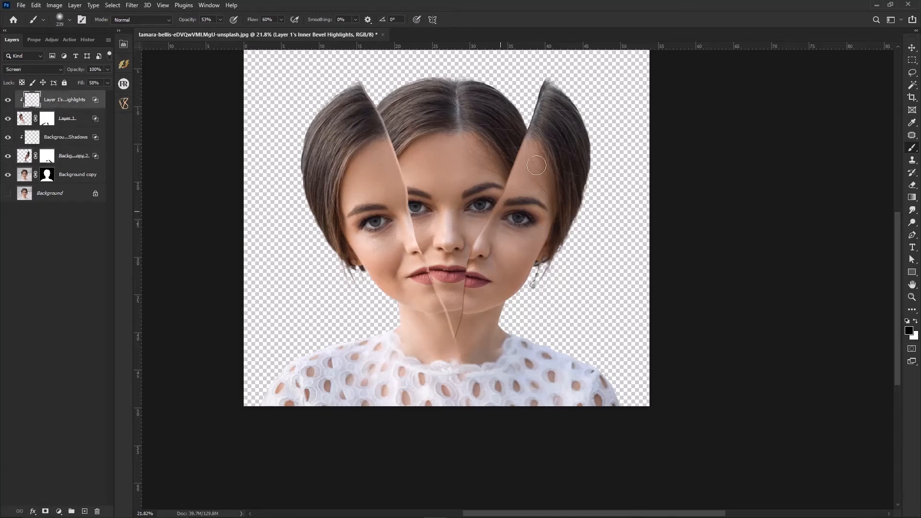
click(909, 50)
- Add a Black & White adjustment clipped to Layer 1 with default settings
scroll(434, 229, down, 1)
scroll(434, 229, up, 1)
scroll(493, 343, up, 1)
drag(476, 345, 478, 366)
scroll(480, 364, down, 1)
click(397, 421)
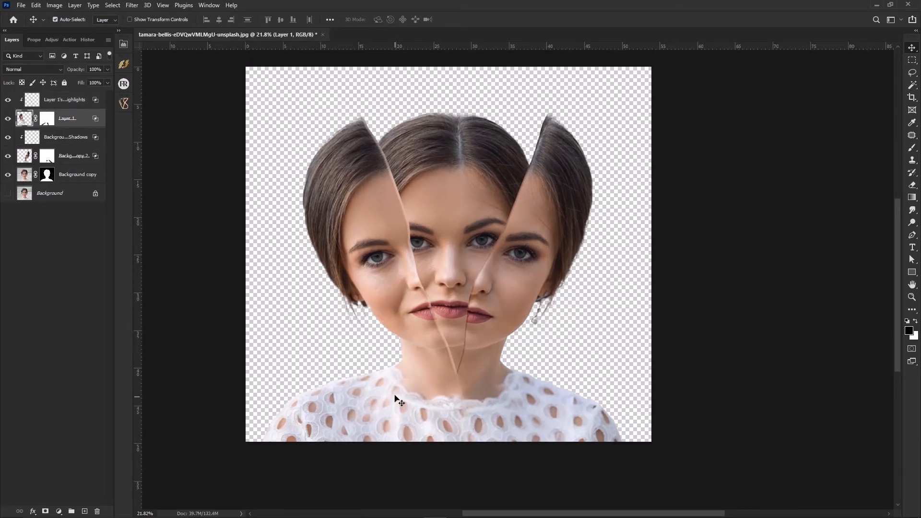
scroll(402, 296, up, 1)
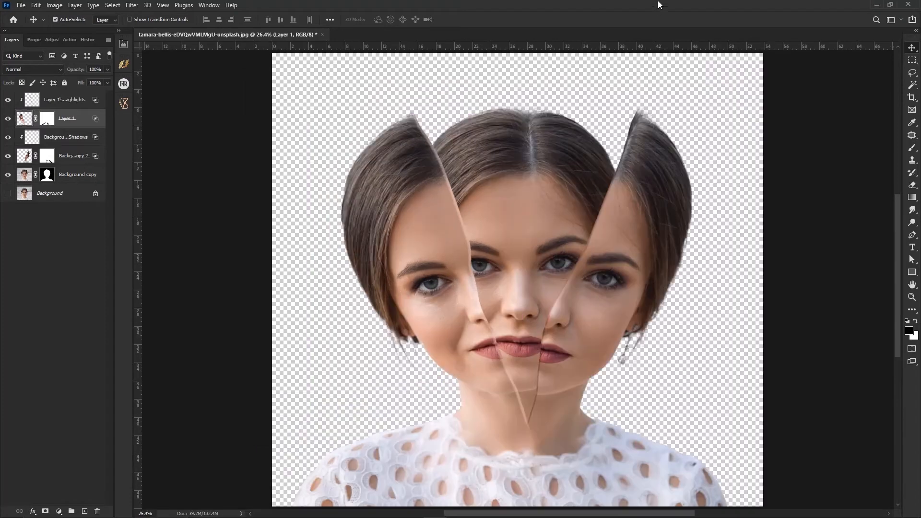
click(58, 512)
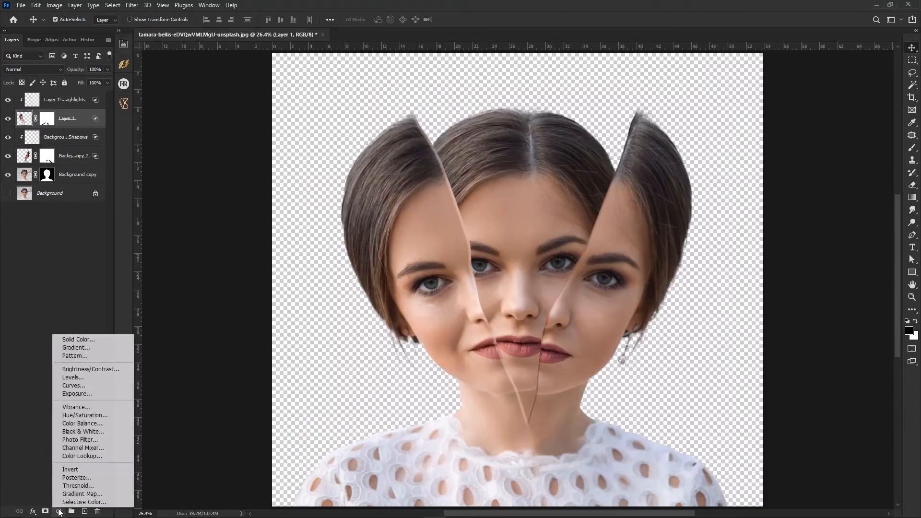
click(80, 431)
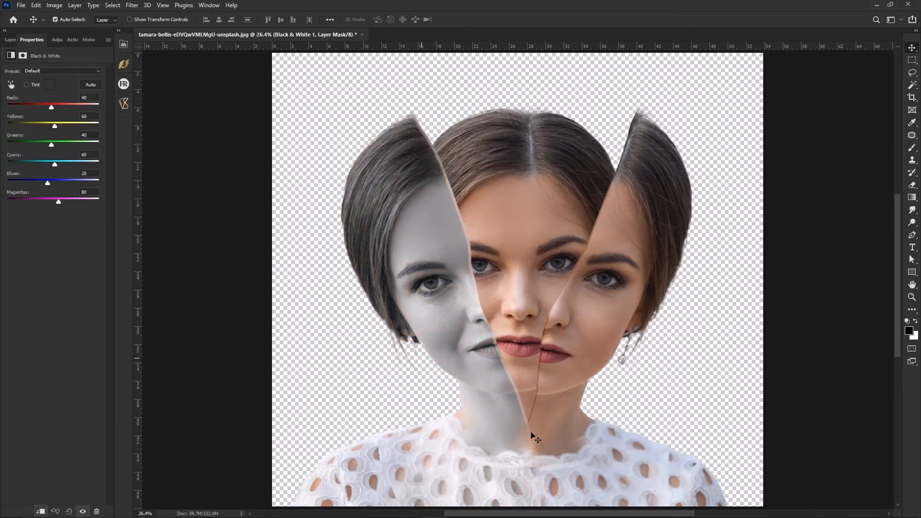
click(7, 40)
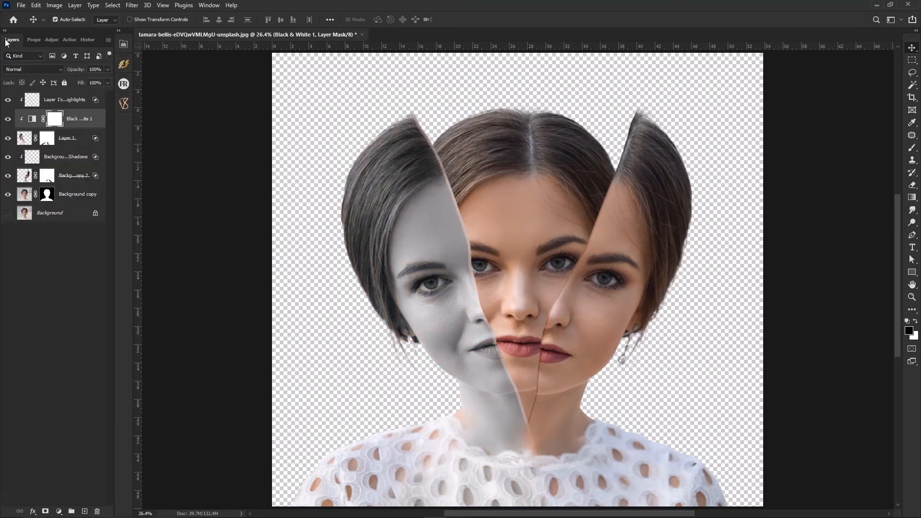
- Add a default Black & White adjustment clipped to Background copy 2 and toggle layer visibility to compare the halves
click(49, 181)
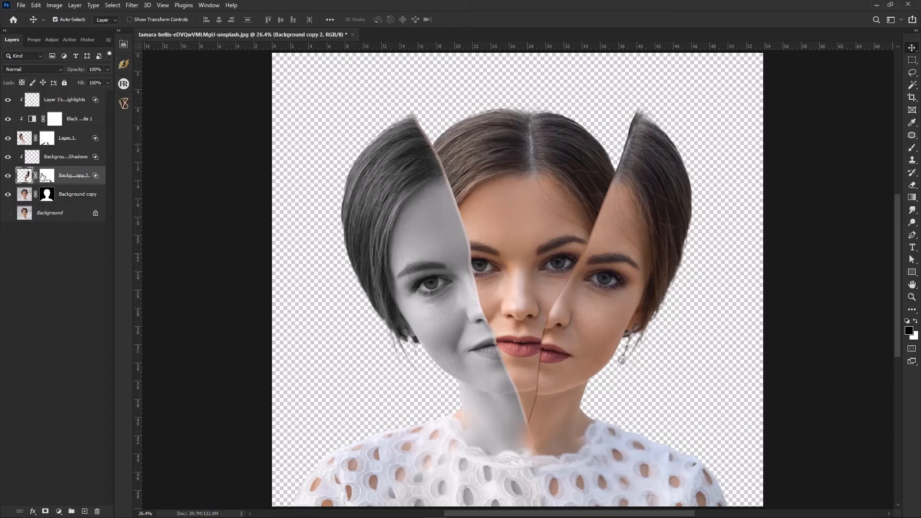
click(58, 511)
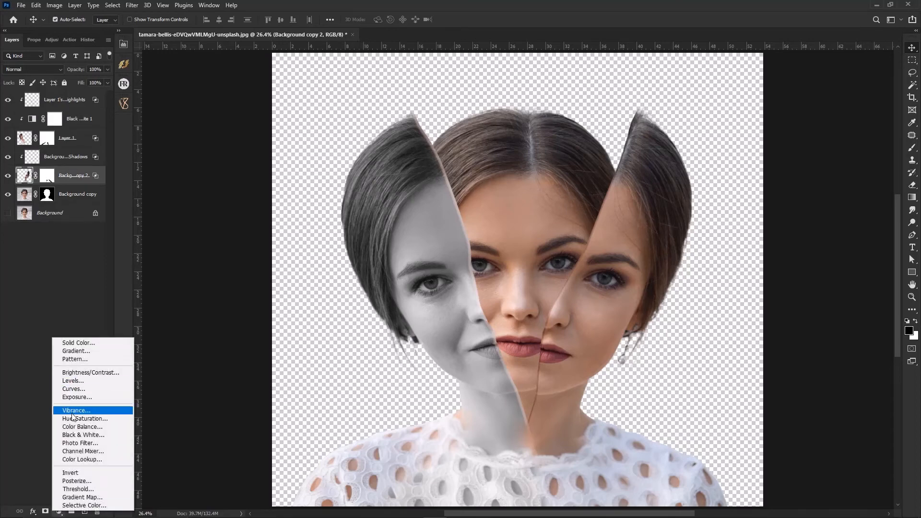
click(73, 435)
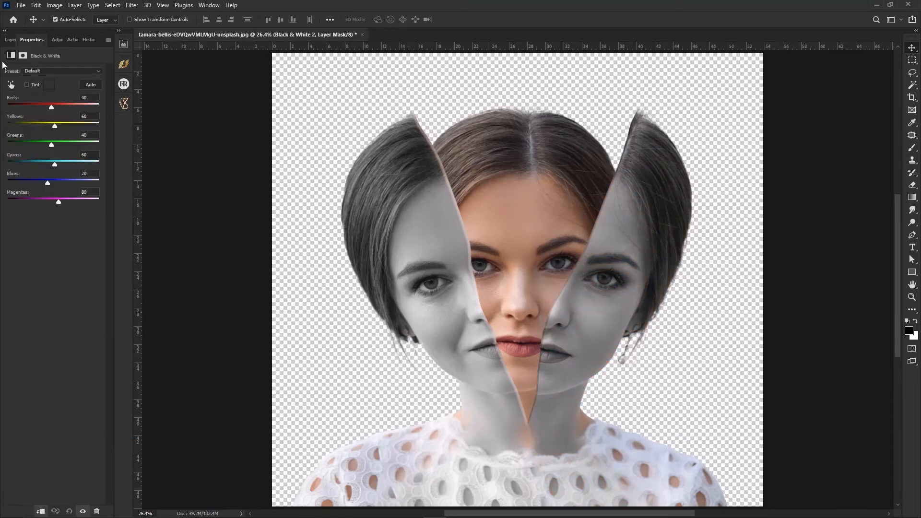
click(10, 40)
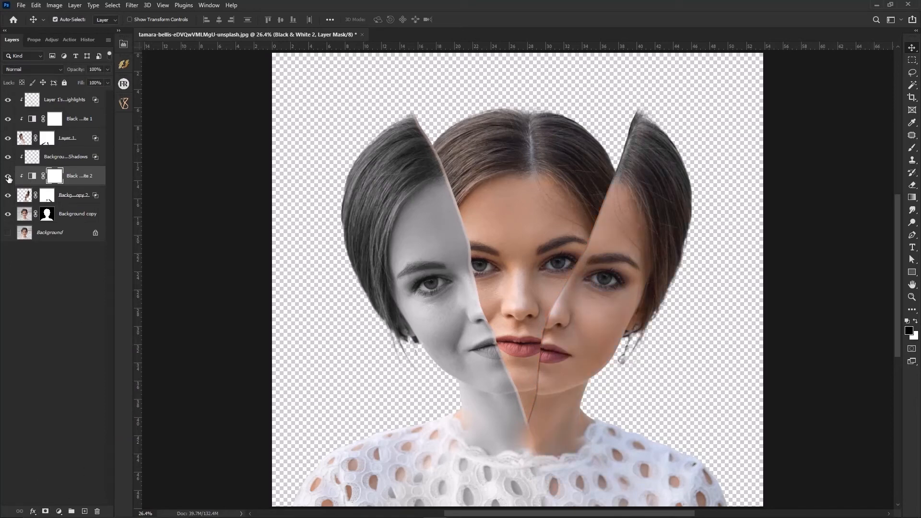
click(8, 138)
click(7, 138)
click(8, 121)
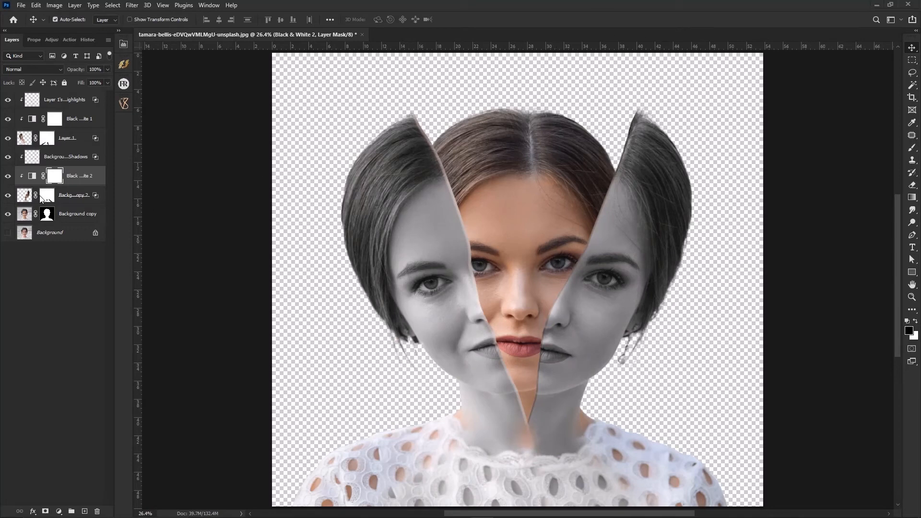
- Show the Background layer and try brushing the left shoulder on Background copy's mask
click(7, 235)
click(399, 451)
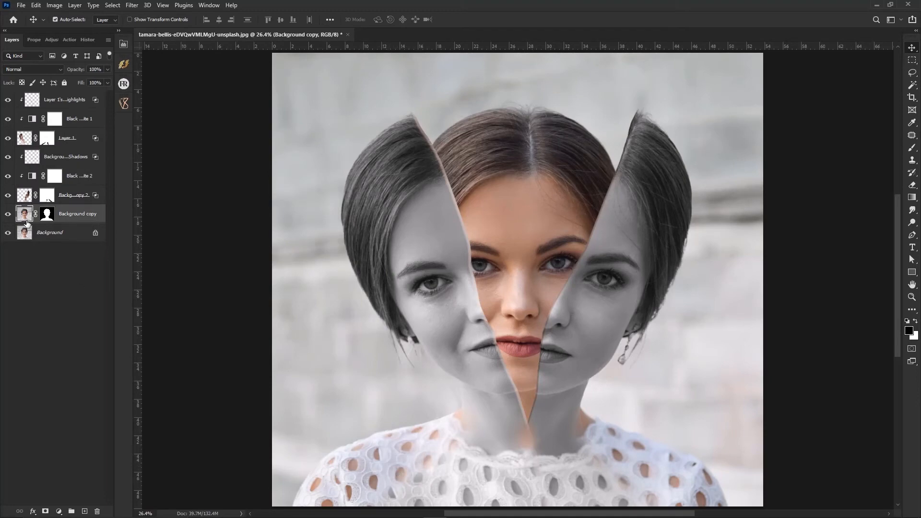
click(47, 219)
click(911, 149)
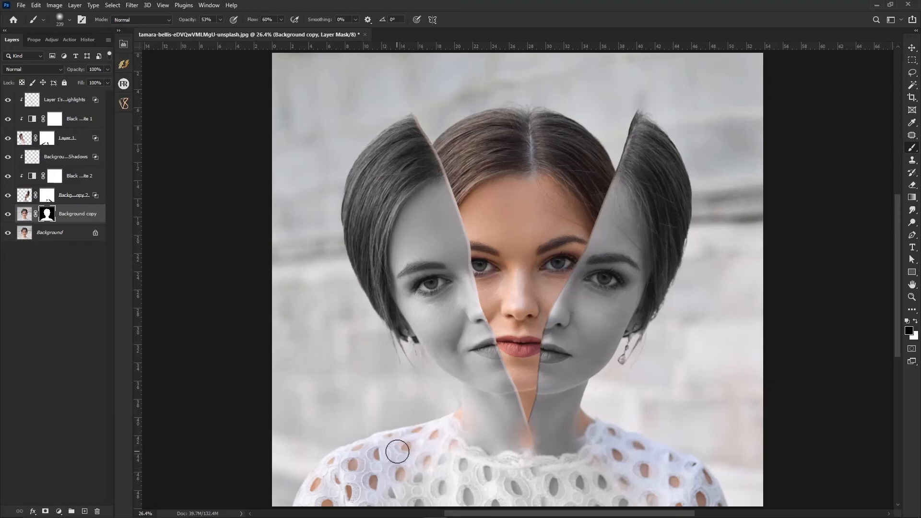
mouse_move(388, 458)
mouse_down()
mouse_move(379, 454)
mouse_move(409, 468)
mouse_move(389, 477)
mouse_up()
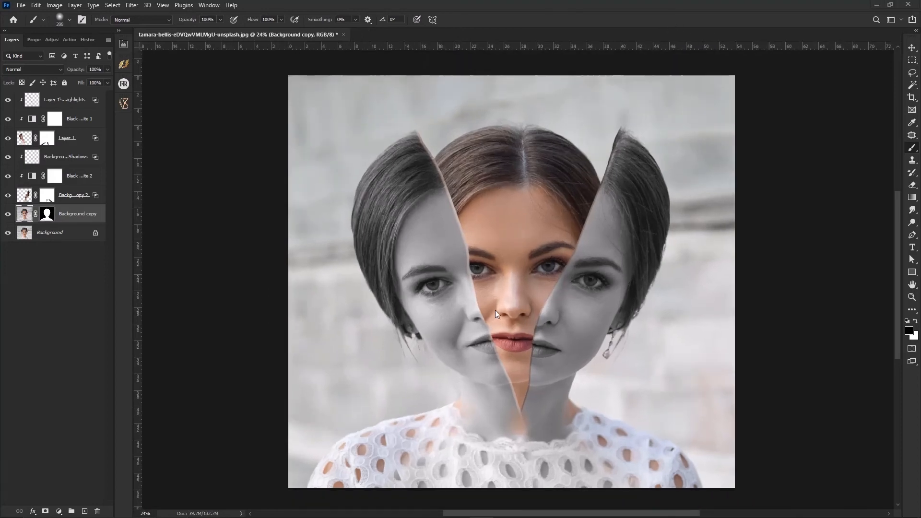
- Duplicate the Background layer as Background copy 3, hide the original and select the copy
click(53, 239)
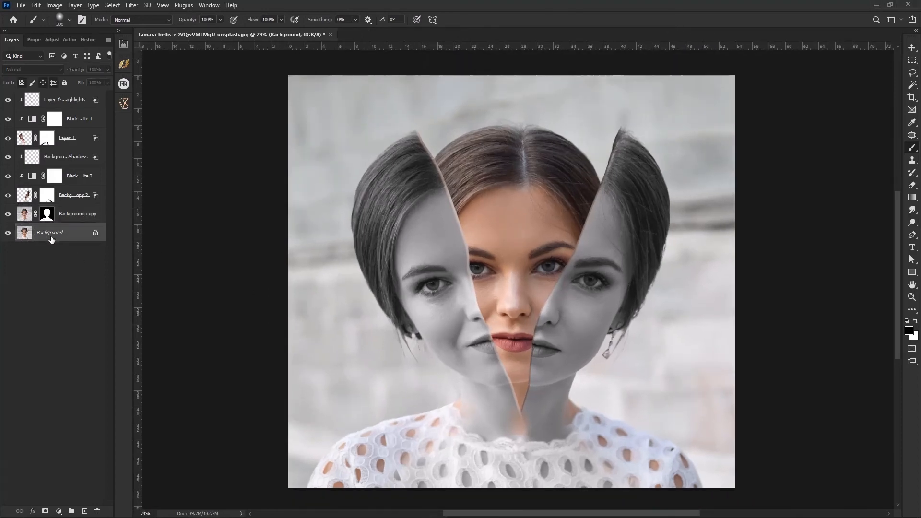
right_click(68, 235)
click(85, 252)
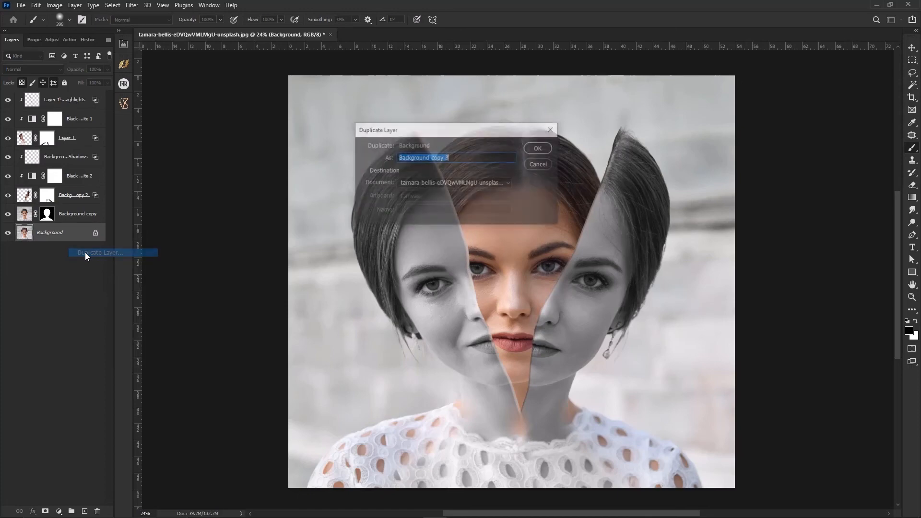
click(539, 148)
click(7, 252)
right_click(57, 237)
click(41, 235)
- Add a default Black & White adjustment clipped to Background copy 3 and toggle that layer to check it
click(60, 511)
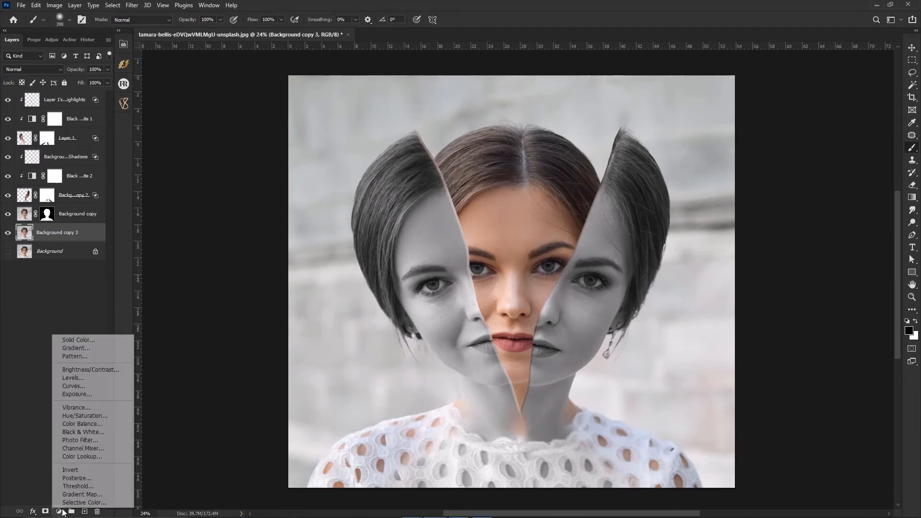
click(78, 432)
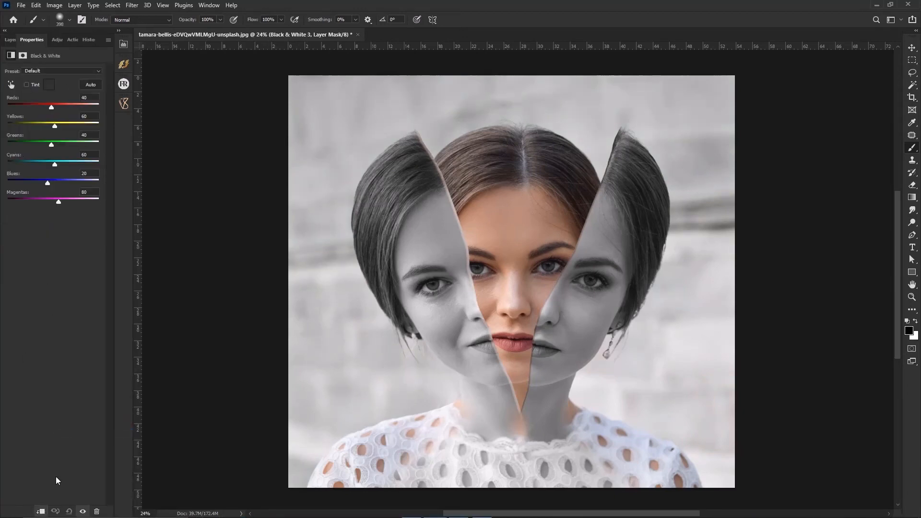
click(9, 41)
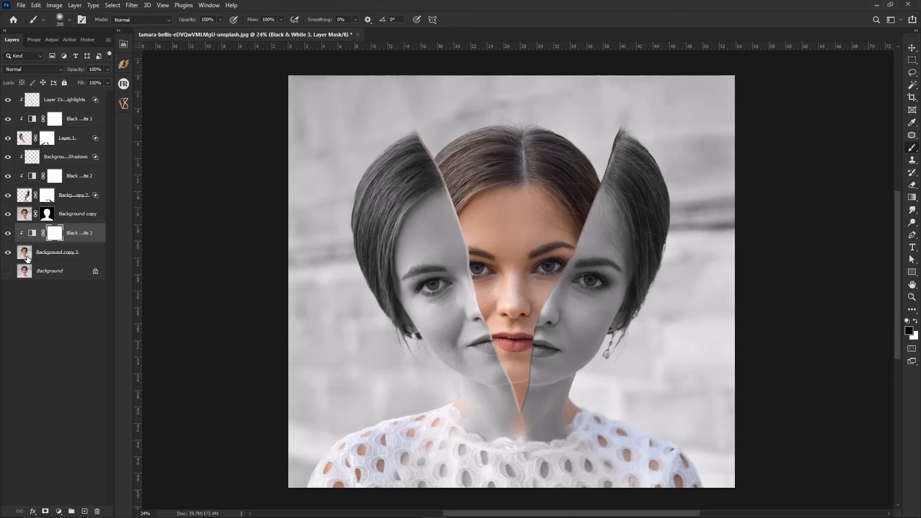
click(26, 258)
click(8, 253)
click(8, 253)
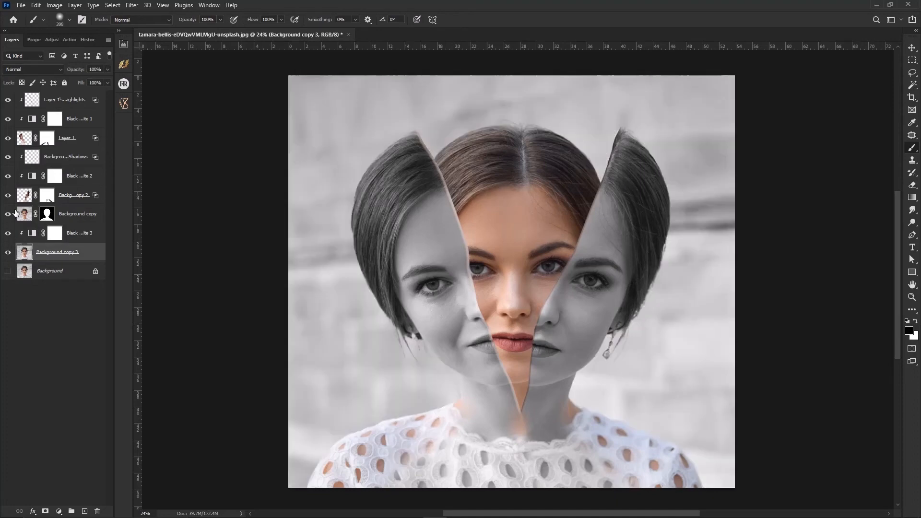
- Target Background copy's layer mask with the brush at 100% opacity and 100% flow
click(50, 215)
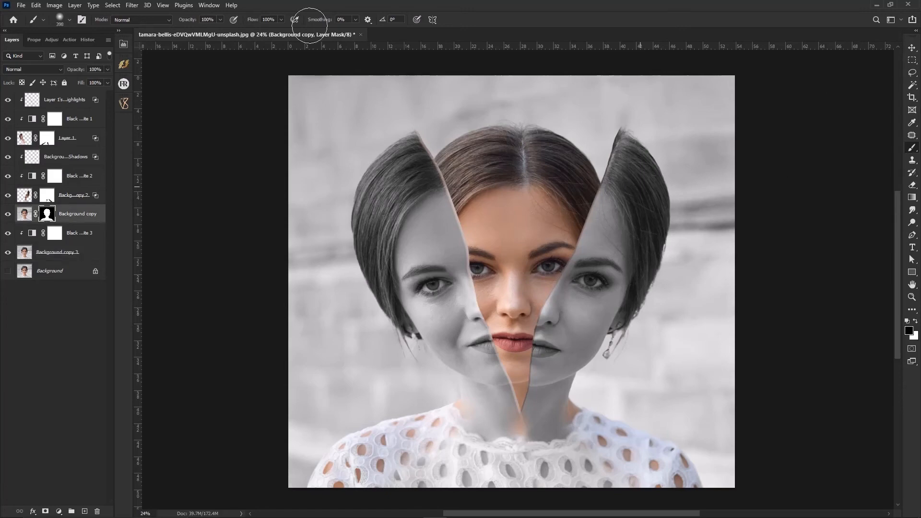
click(221, 20)
click(281, 19)
click(447, 3)
drag(466, 368, 390, 216)
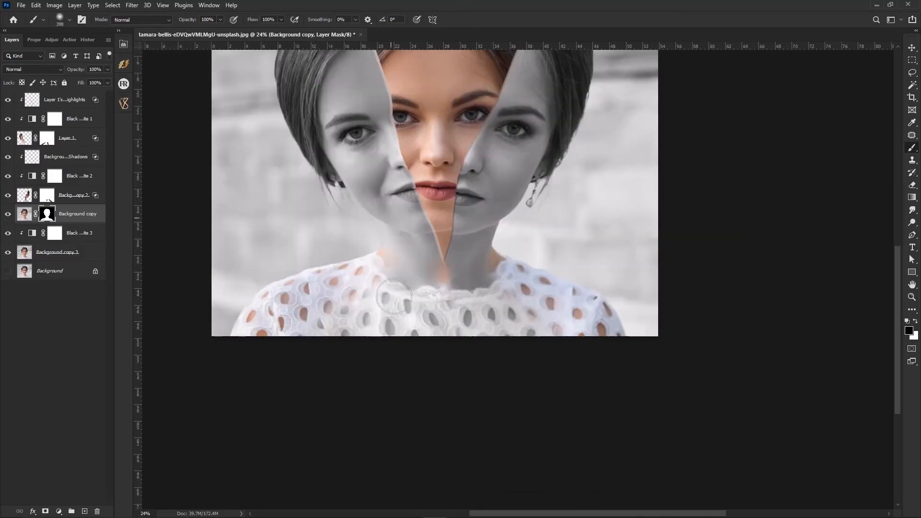
scroll(360, 283, up, 2)
click(24, 213)
drag(384, 254, 379, 258)
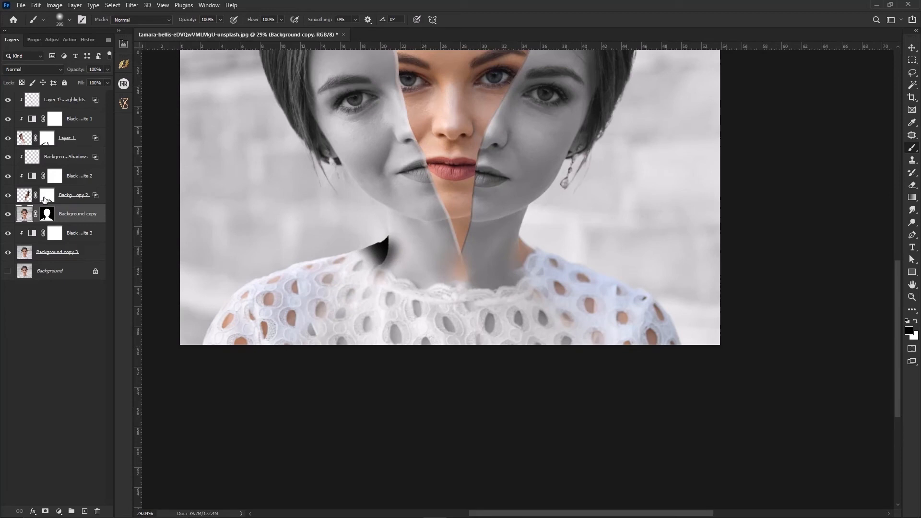
key(ctrl+z)
- Paint black on Background copy's mask over the blouse, shoulders and neck sides to hide their remaining colour
click(48, 215)
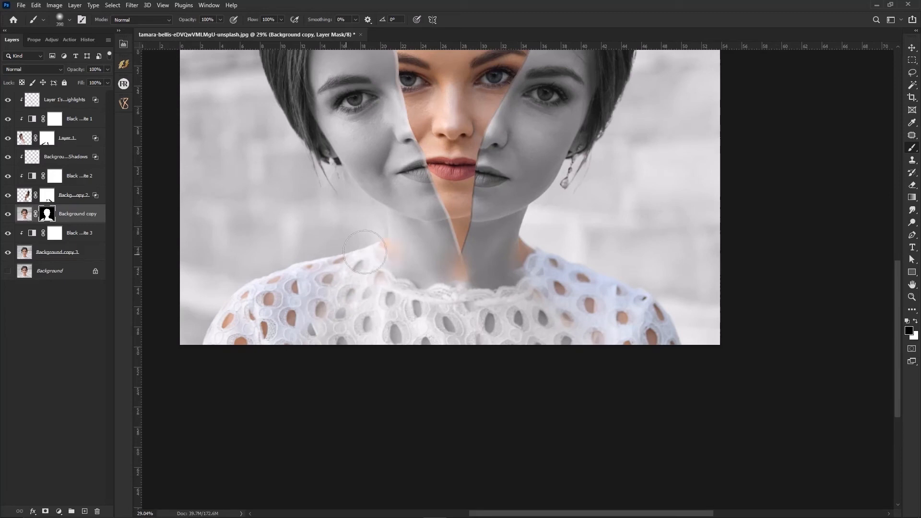
mouse_move(266, 339)
mouse_down()
mouse_move(319, 294)
mouse_move(265, 335)
mouse_move(440, 296)
mouse_move(464, 278)
mouse_move(523, 286)
mouse_move(537, 245)
mouse_up()
mouse_move(617, 308)
mouse_down()
mouse_move(657, 315)
mouse_move(560, 258)
mouse_move(543, 268)
mouse_move(684, 346)
mouse_move(637, 300)
mouse_move(614, 313)
mouse_move(546, 261)
mouse_move(654, 349)
mouse_up()
scroll(541, 329, down, 3)
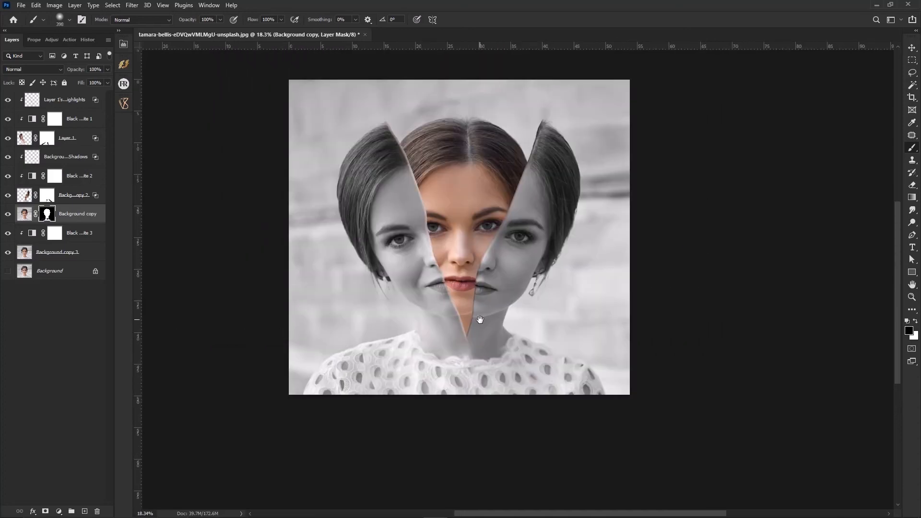
scroll(422, 401, down, 1)
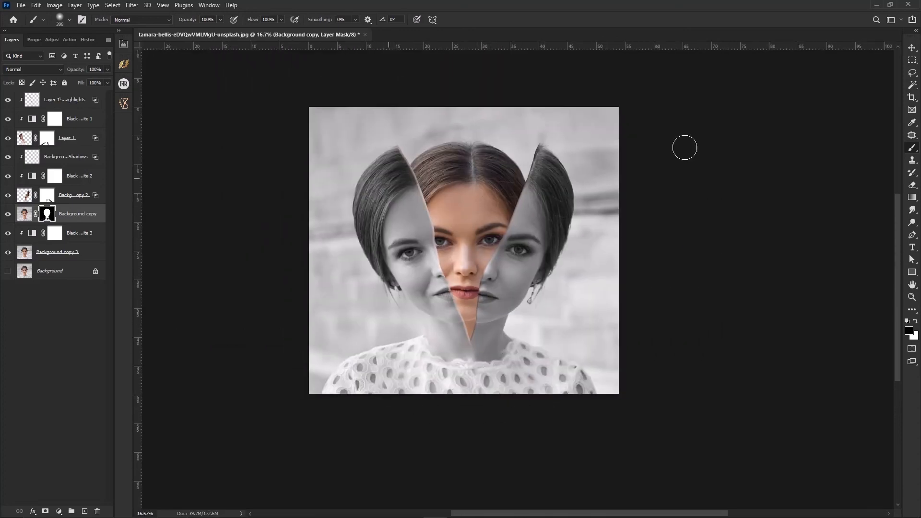
click(912, 48)
scroll(528, 247, up, 5)
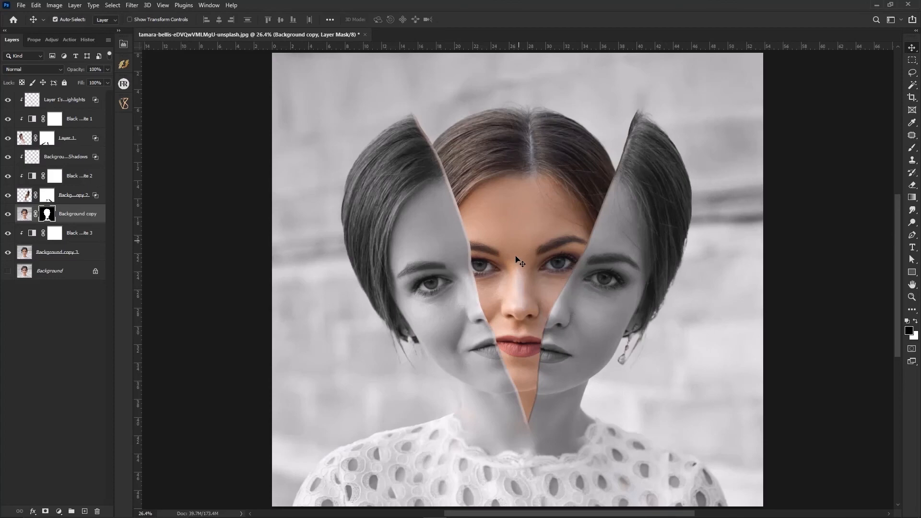
- On a new layer above Layer 1's highlights, outline the narrow gap between the centre hair and right head half with the Pen tool and fill it black
click(45, 105)
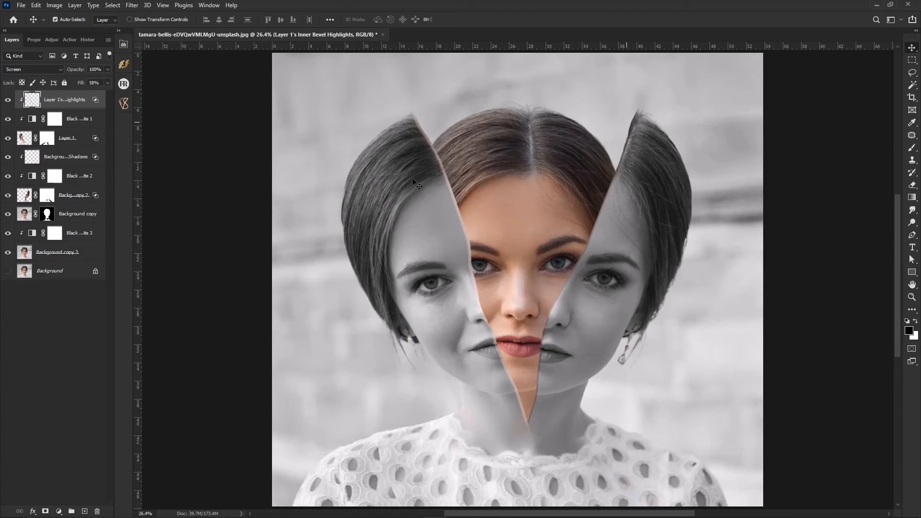
click(85, 512)
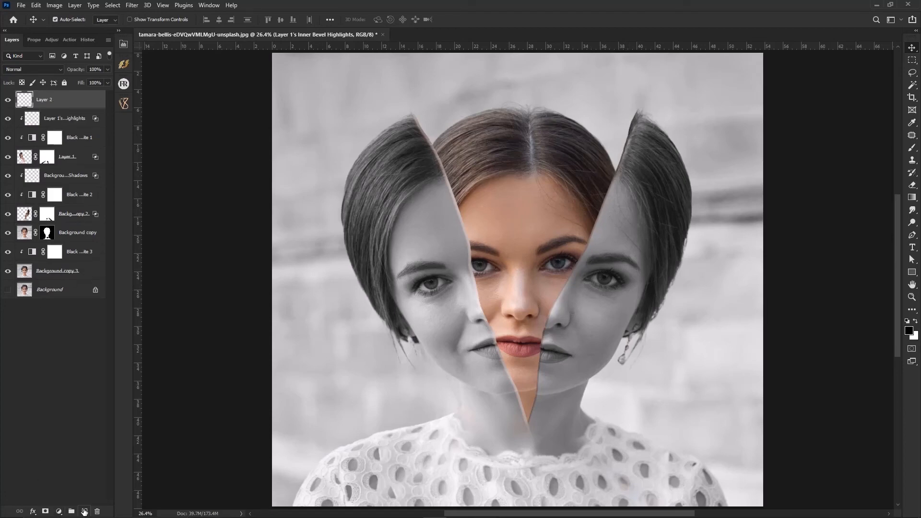
key(p)
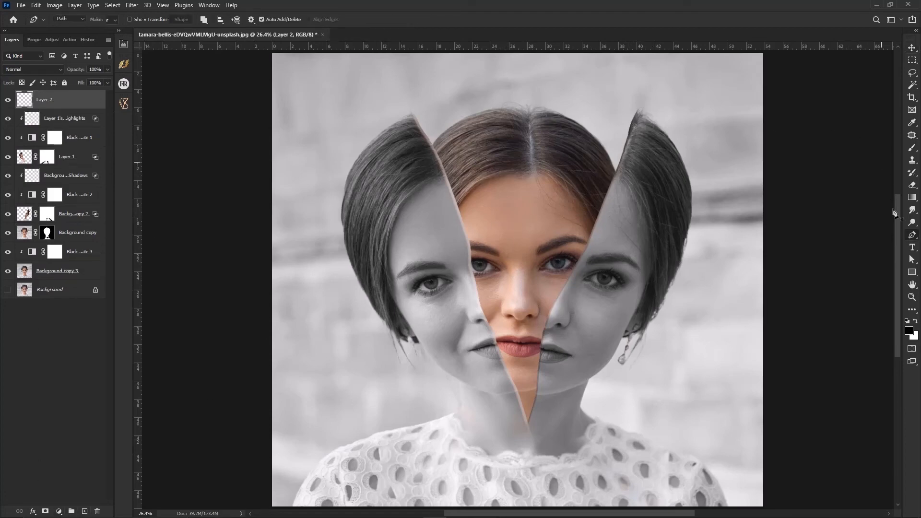
click(635, 115)
click(617, 174)
right_click(620, 159)
click(639, 200)
key(Return)
key(alt+BackSpace)
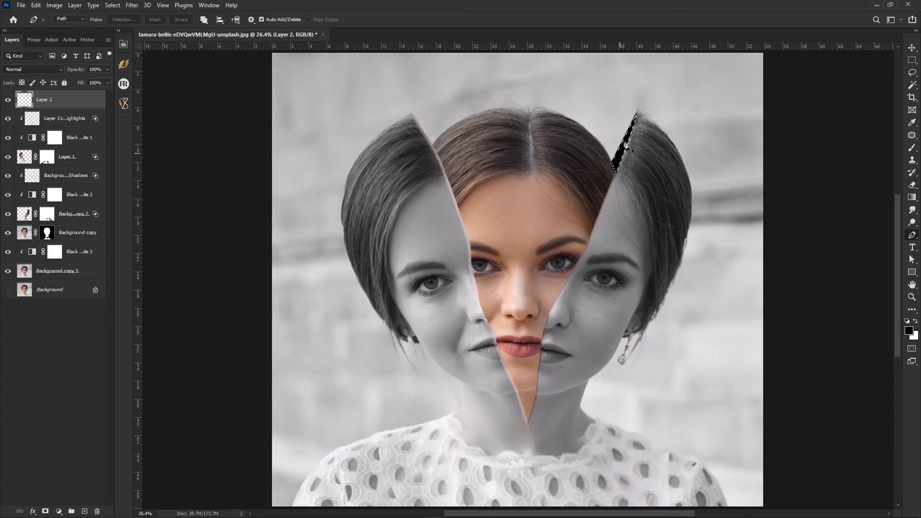
- Add a Gradient Overlay to Layer 2 using the Black, White preset from the Basics group
right_click(67, 98)
click(73, 105)
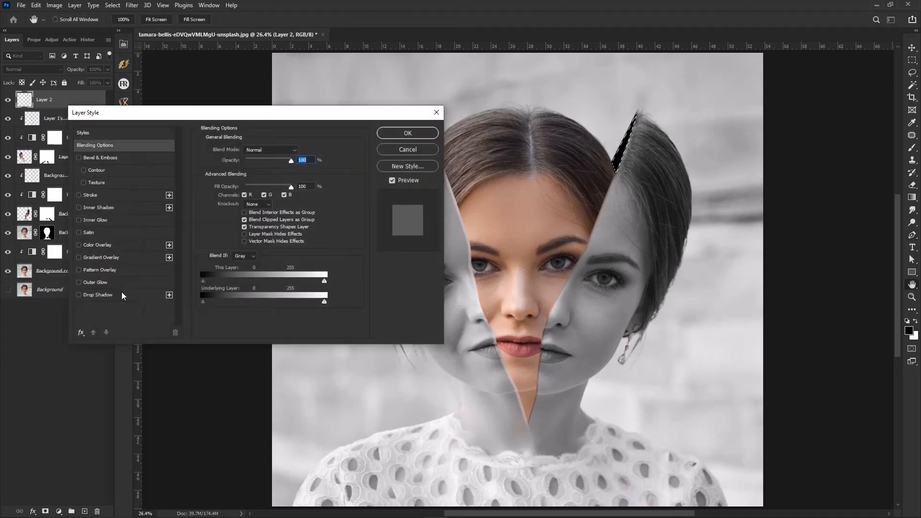
click(91, 258)
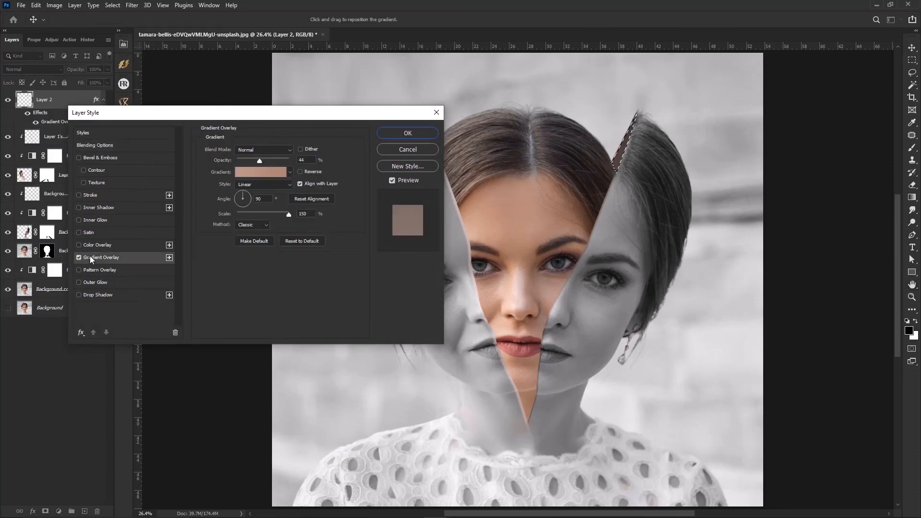
click(269, 175)
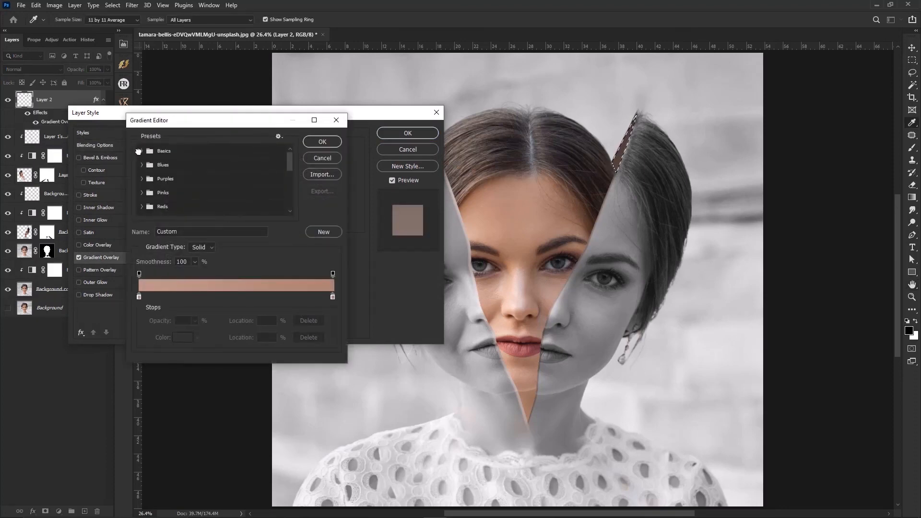
click(142, 151)
click(184, 165)
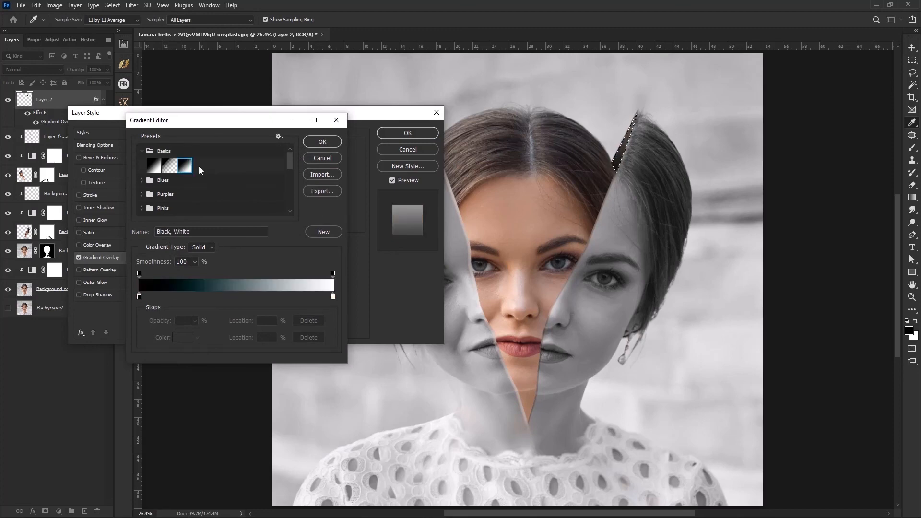
click(324, 143)
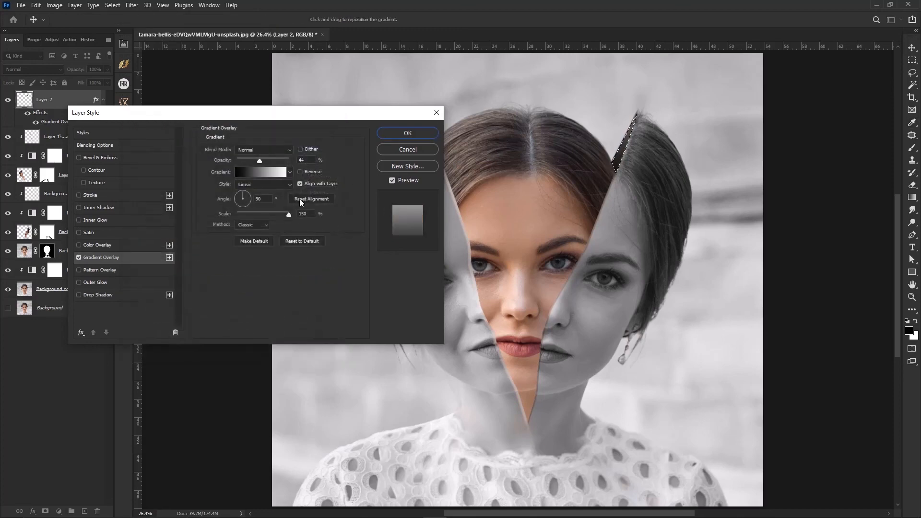
- Reverse the overlay gradient with white at 0% and black at 99%, set its opacity to 28%, apply it and clear the selection
click(263, 175)
mouse_move(138, 298)
mouse_down()
mouse_move(278, 297)
mouse_move(133, 298)
mouse_up()
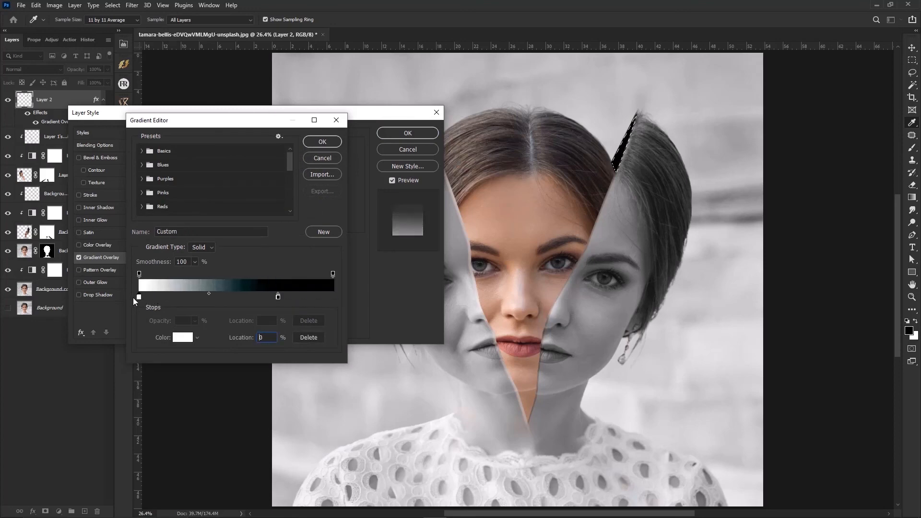
drag(278, 297, 332, 297)
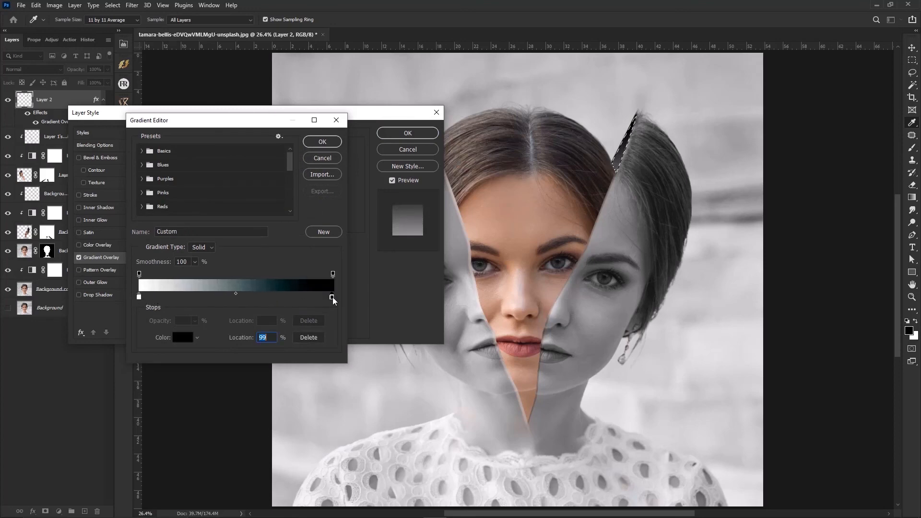
click(323, 142)
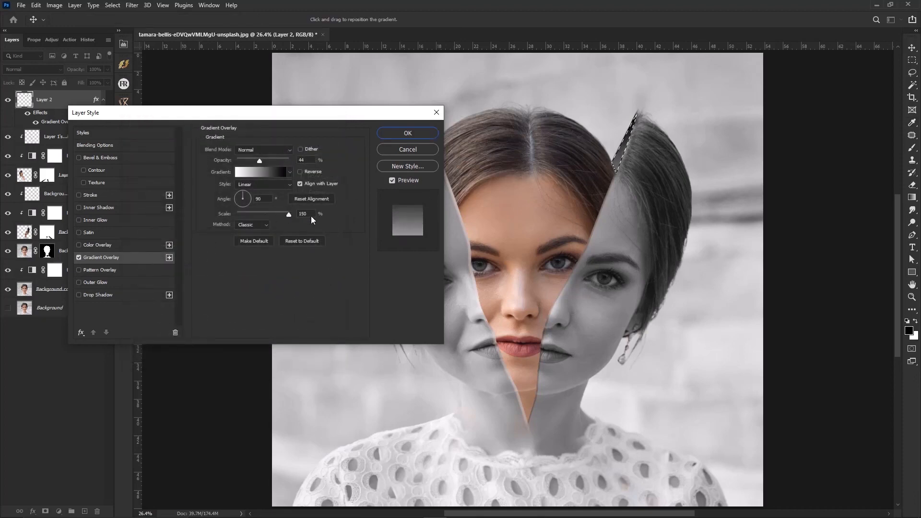
drag(260, 160, 251, 162)
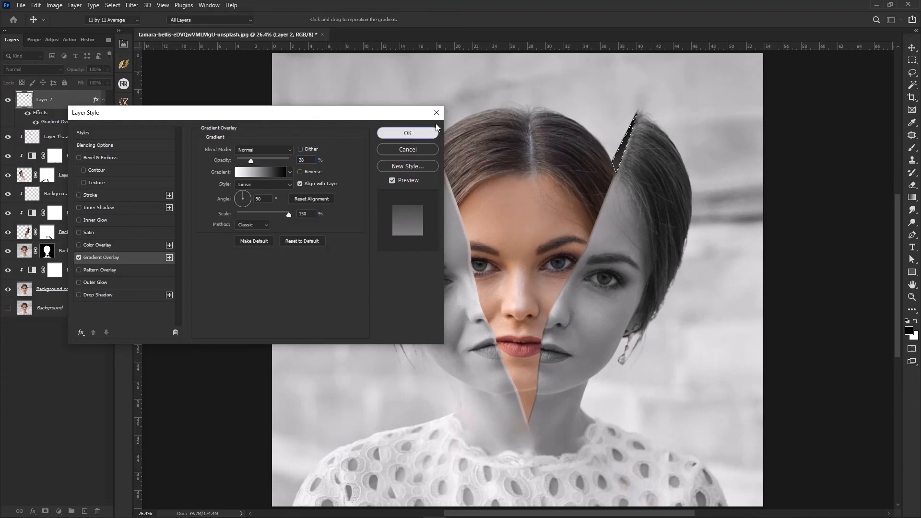
click(413, 133)
key(p)
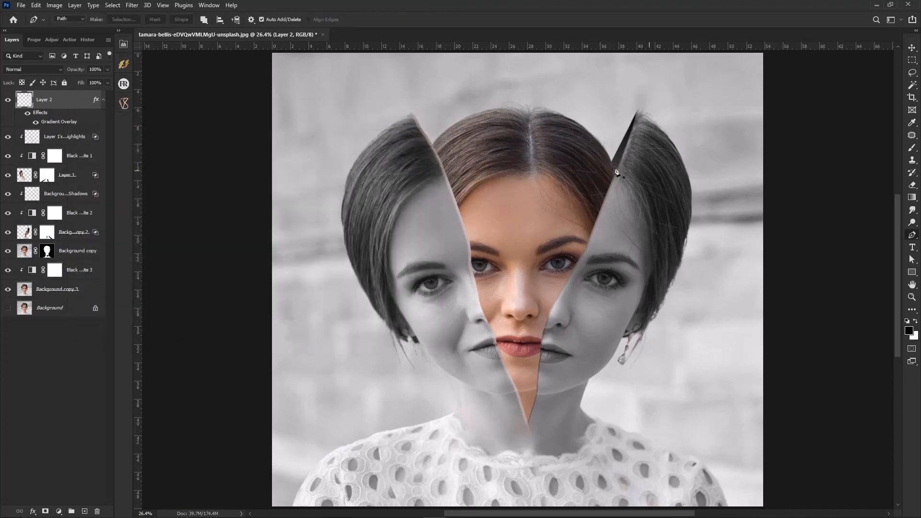
- Collapse Layer 2's effects and move the layer directly beneath Background copy, above Black & White 3
click(103, 100)
drag(51, 104, 35, 274)
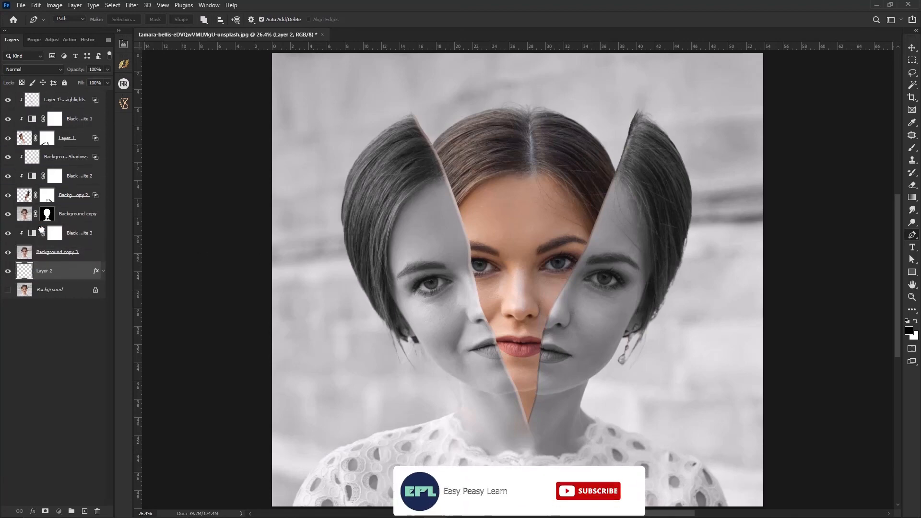
drag(42, 231, 41, 231)
- Free-transform Layer 2's dark sliver to fit the gap between the centre hair and the right head half
key(v)
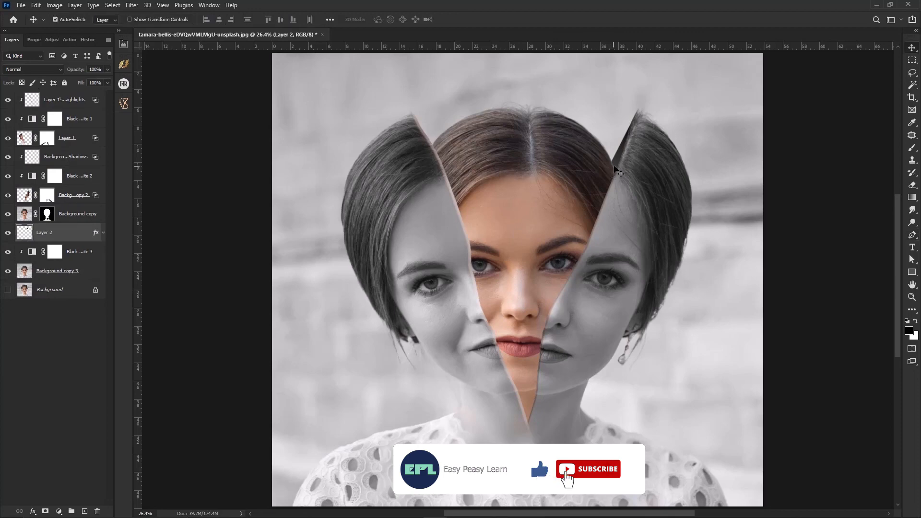
key(ctrl+t)
drag(611, 173, 612, 179)
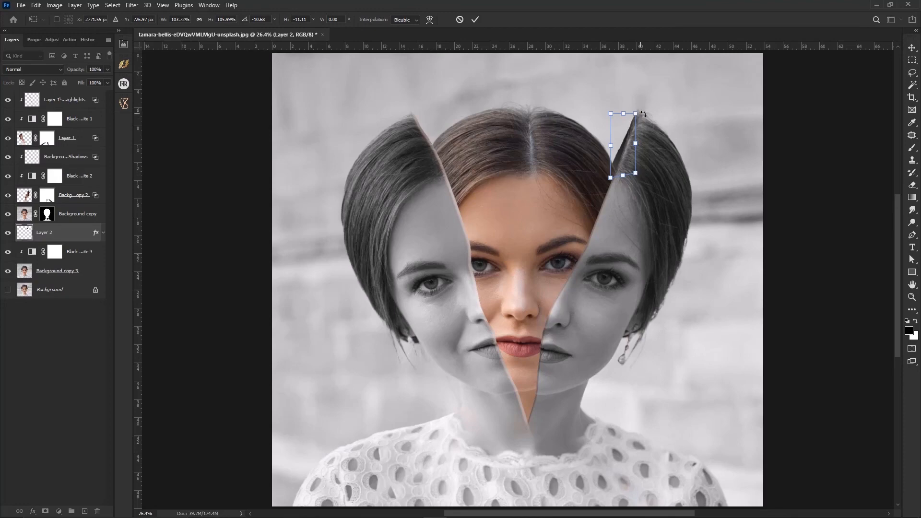
drag(636, 114, 636, 117)
key(Return)
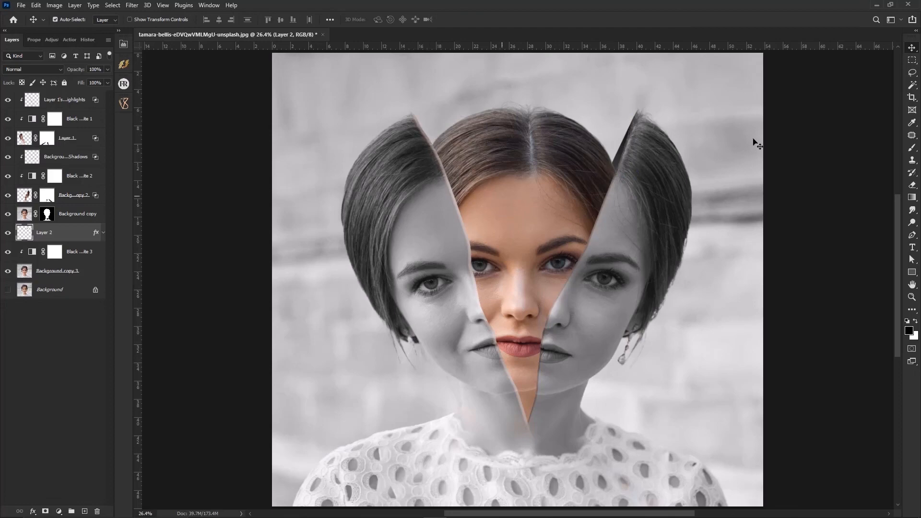
- Select the Layer 1's Inner Bevel Highlights layer at the top of the layer stack
click(437, 144)
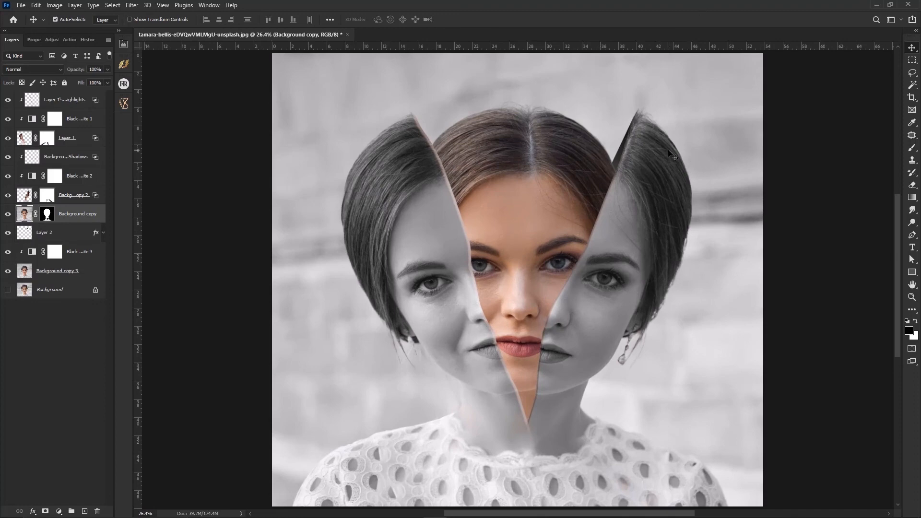
click(53, 102)
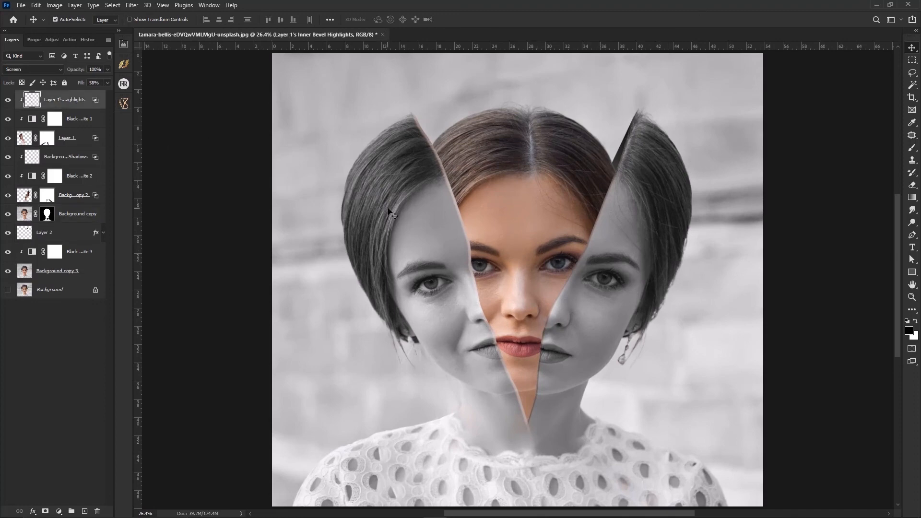